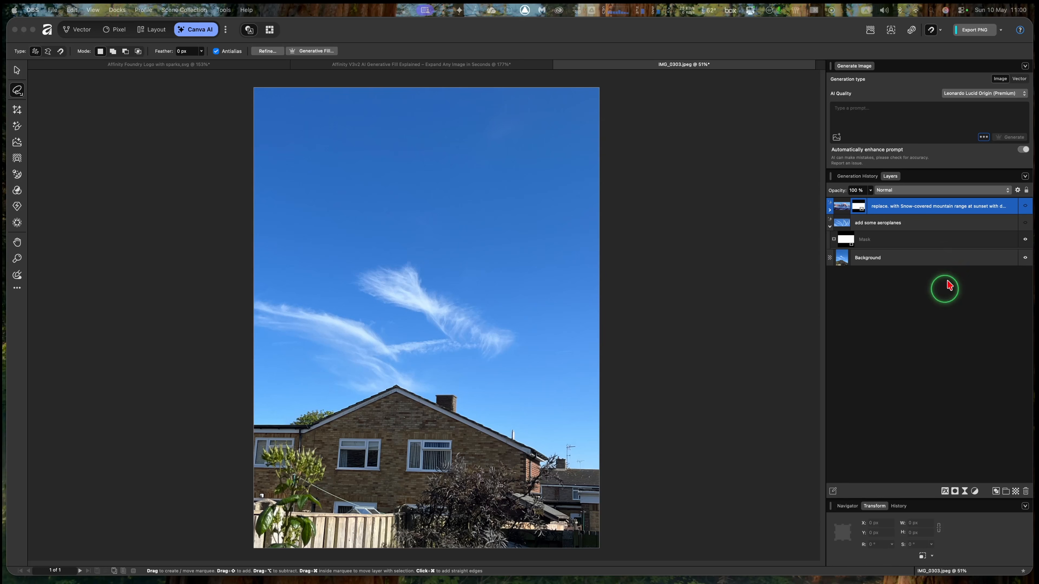
# Step: Show the aeroplanes layer and the snow-covered mountain range layer above the house photo
pyautogui.click(943, 264)
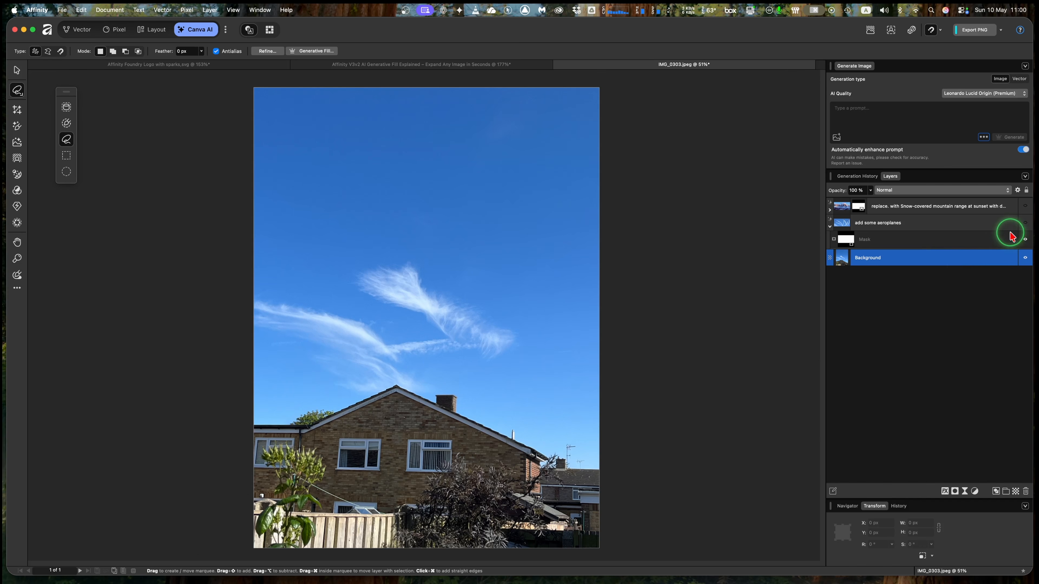
pyautogui.click(1025, 224)
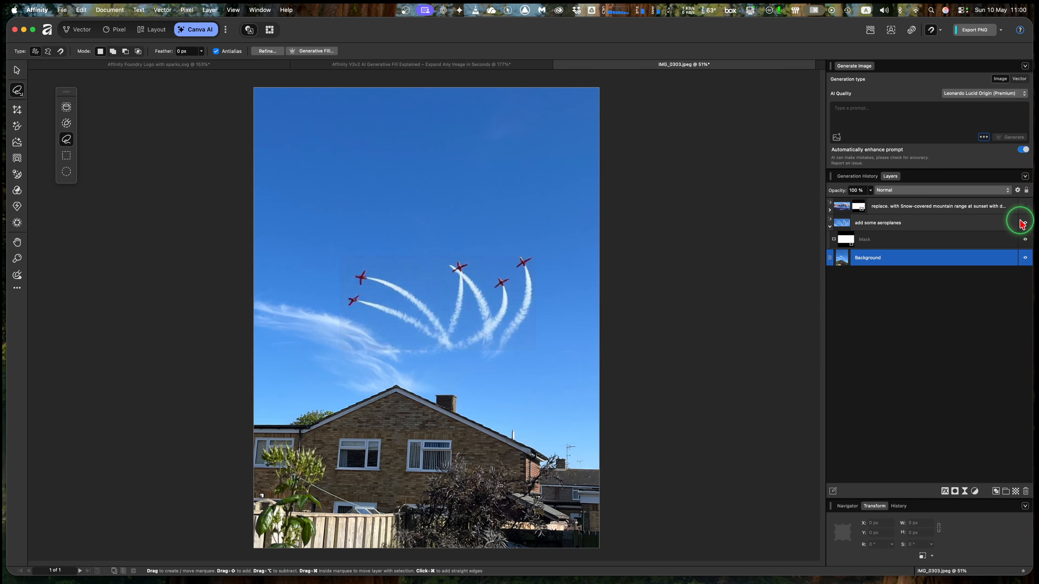
pyautogui.click(1024, 206)
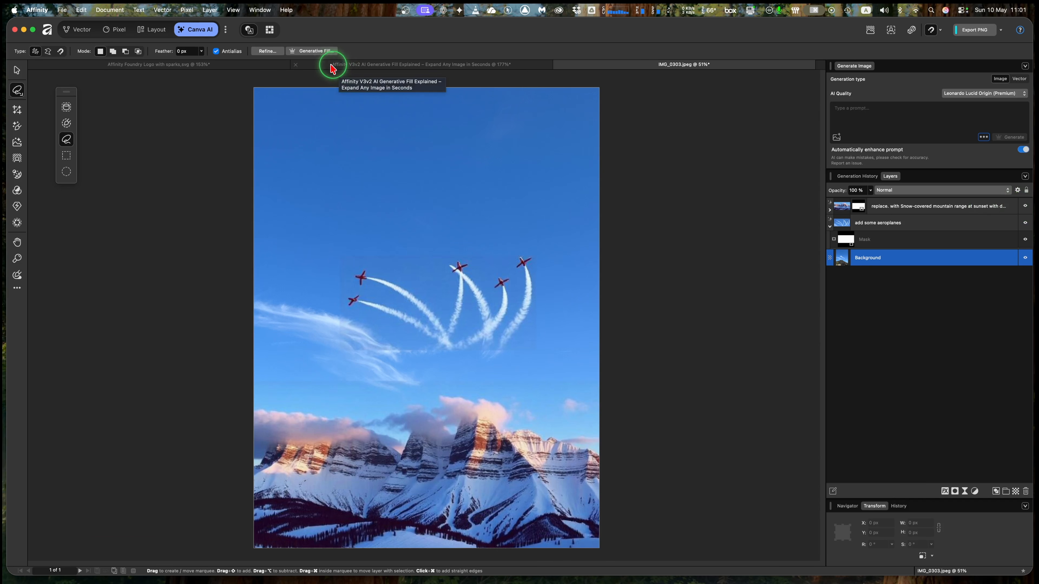
# Step: Switch to the Affinity Foundry Logo with sparks document and hide its pencil drawing, steam locomotive and sparks layers
pyautogui.click(231, 69)
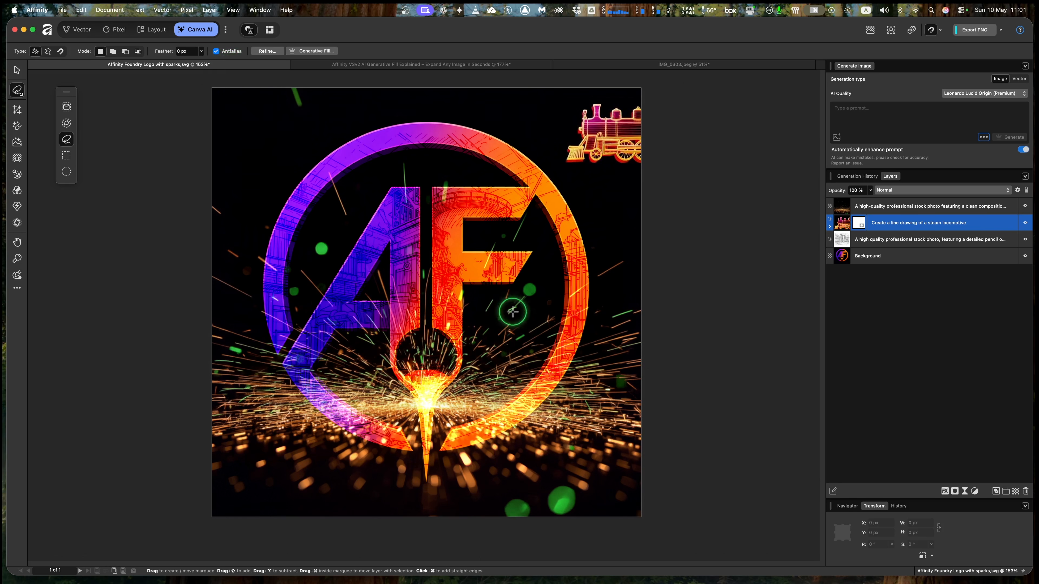
pyautogui.click(1025, 238)
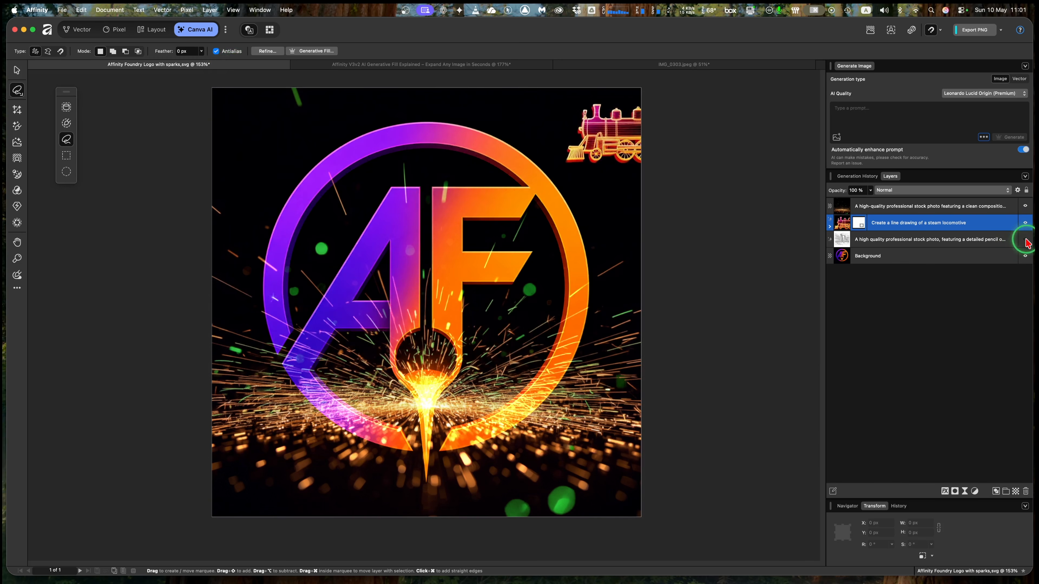
pyautogui.click(1025, 222)
pyautogui.click(1025, 206)
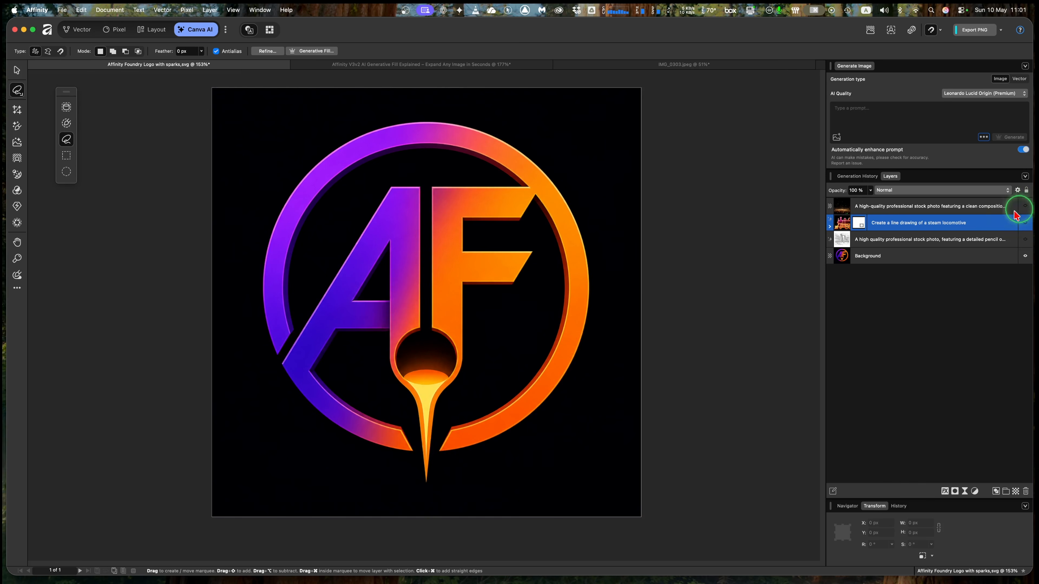
# Step: Turn the pencil drawing, sparks and steam locomotive layers back on one by one to inspect each effect
pyautogui.click(1025, 239)
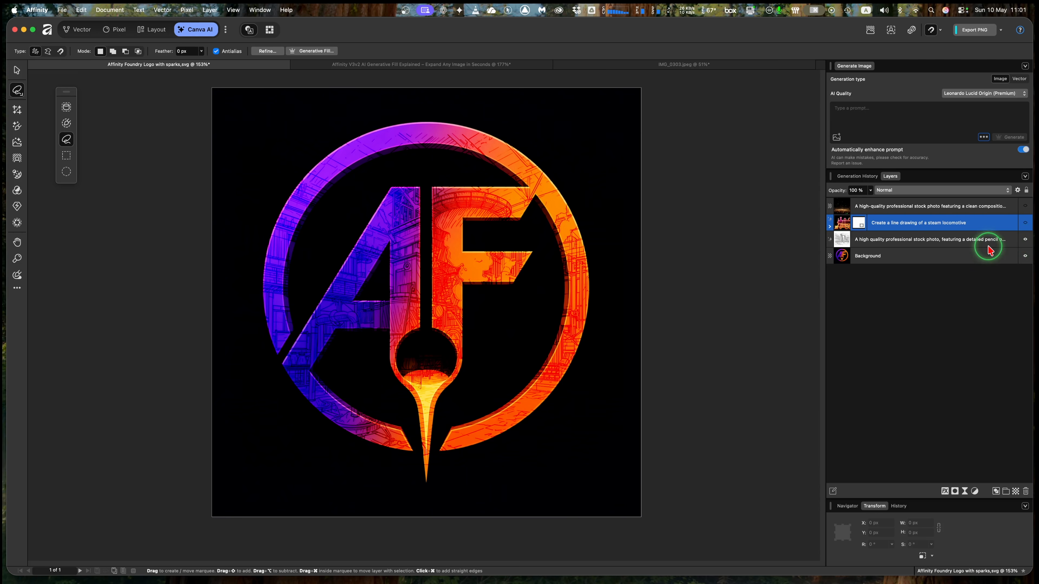
pyautogui.click(1024, 207)
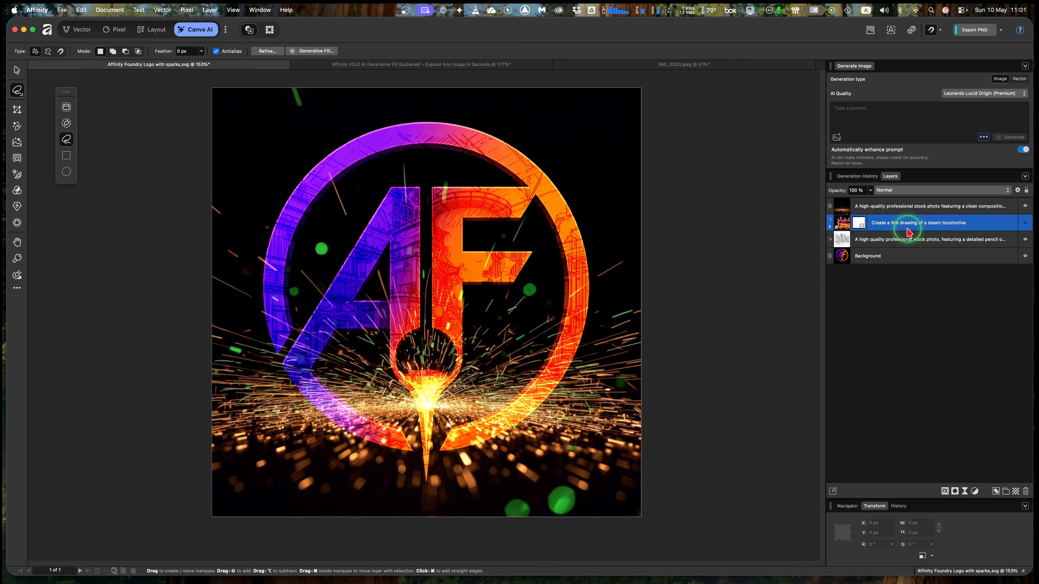
pyautogui.click(1025, 224)
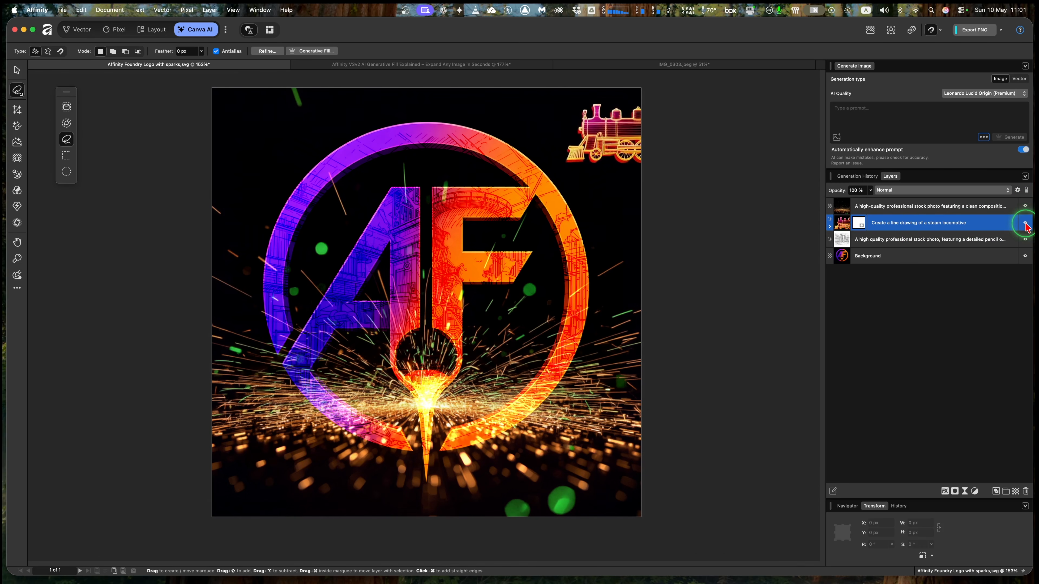
pyautogui.click(1026, 224)
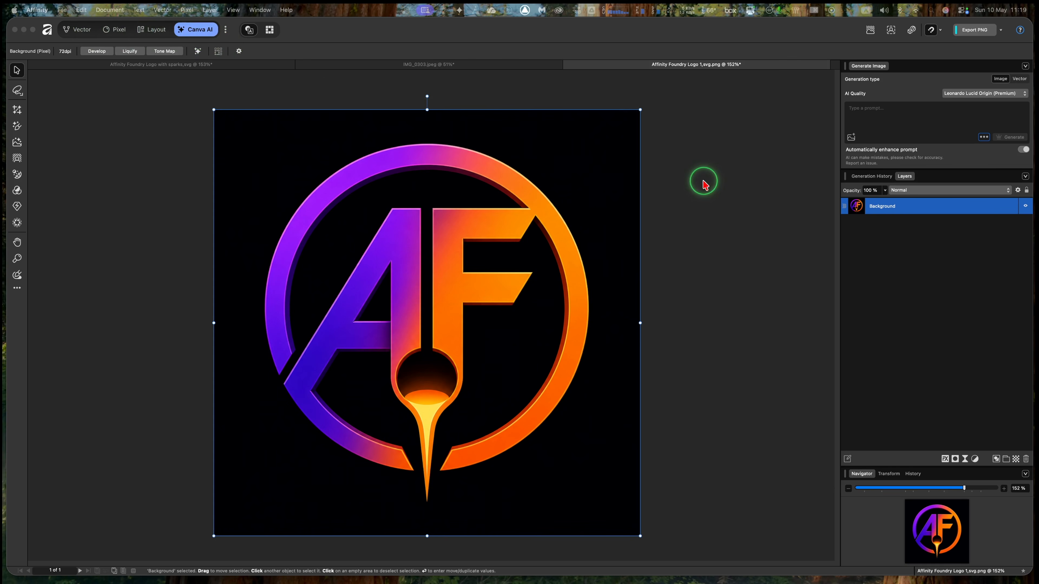
# Step: Generate a high-quality stock photo featuring a detailed pencil outline of a foundry factory with crucibles pouring molten metal, clean composition, excellent studio lighting and crisp details
pyautogui.click(896, 111)
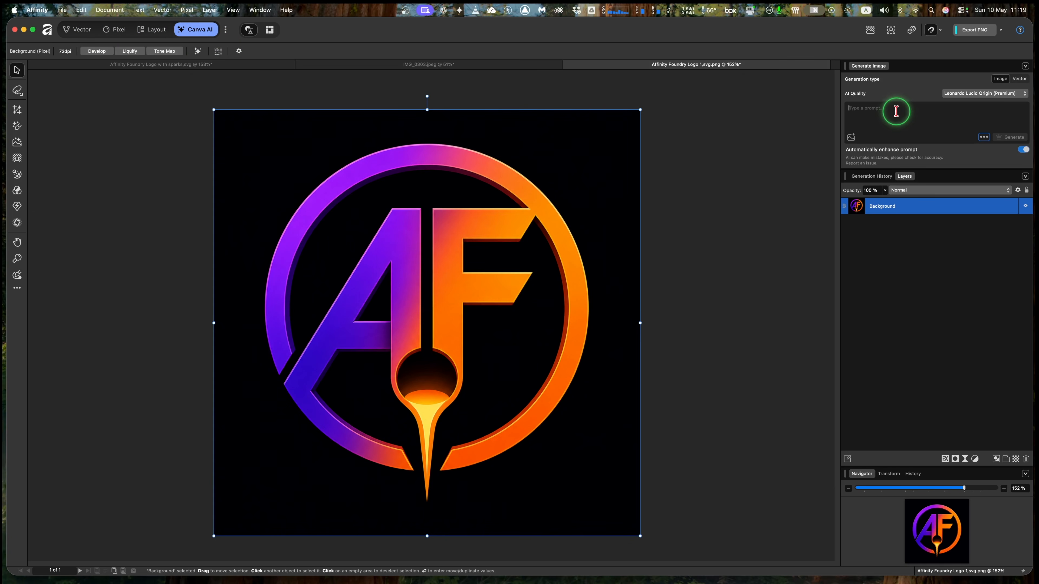
pyautogui.write('A high quality professional stock photo, featuring a detailed pencil outline of a foundry factory with crucibles pouring molten metal in the background, rendered with a clean composition, excellent lighting, and sharp details.')
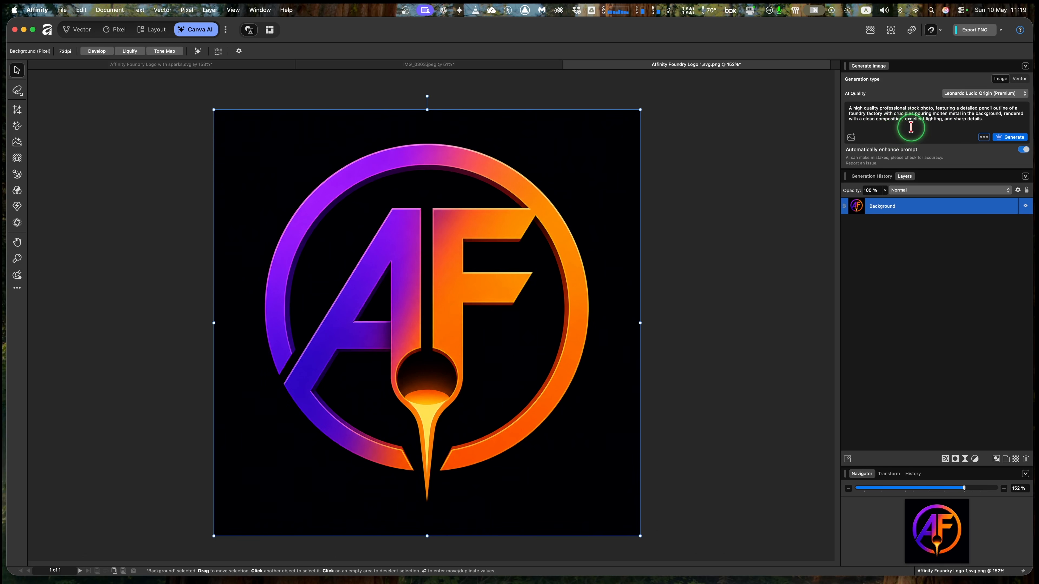
pyautogui.click(1011, 139)
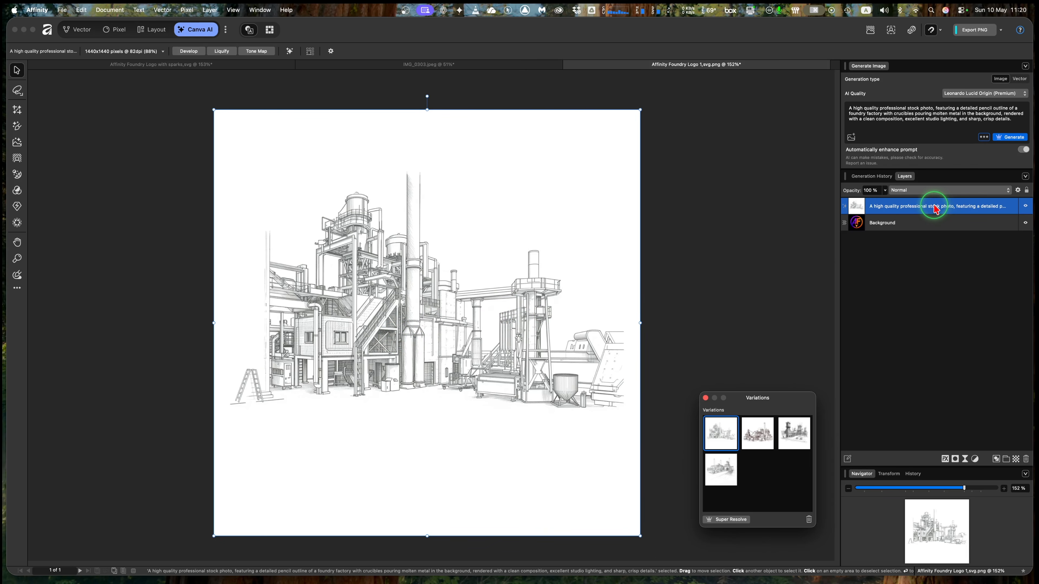
# Step: Move the generated foundry drawing layer below the Background layer and preview the Multiply blend mode on Background
pyautogui.moveTo(936, 209); pyautogui.dragTo(936, 237)
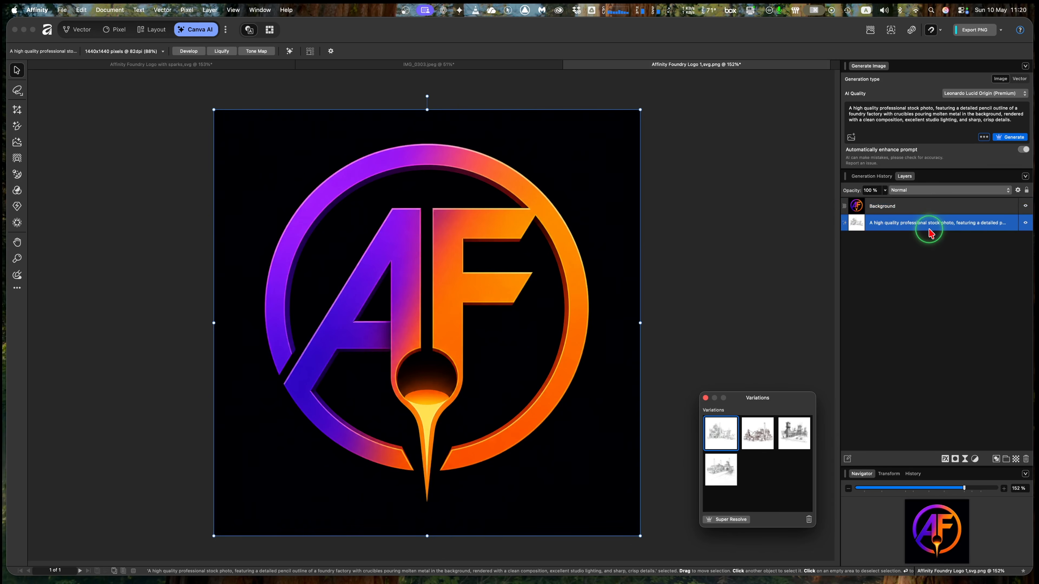
pyautogui.click(926, 212)
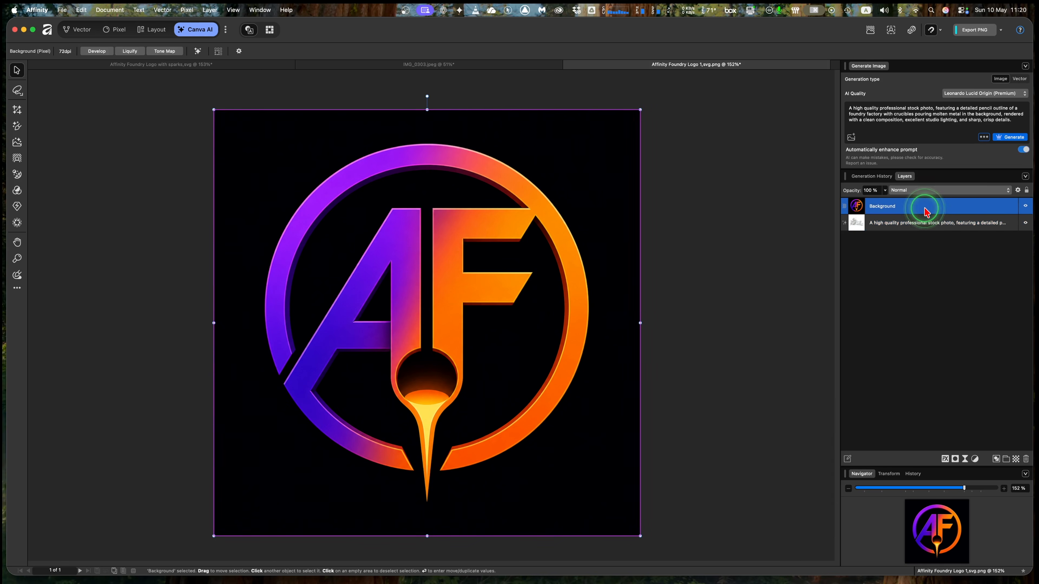
pyautogui.click(921, 191)
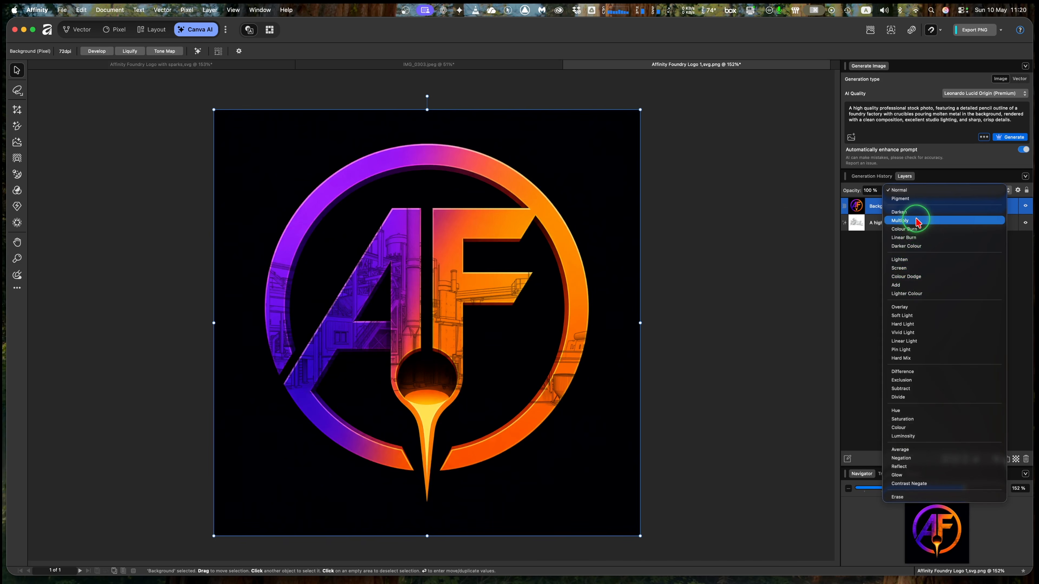
pyautogui.click(783, 227)
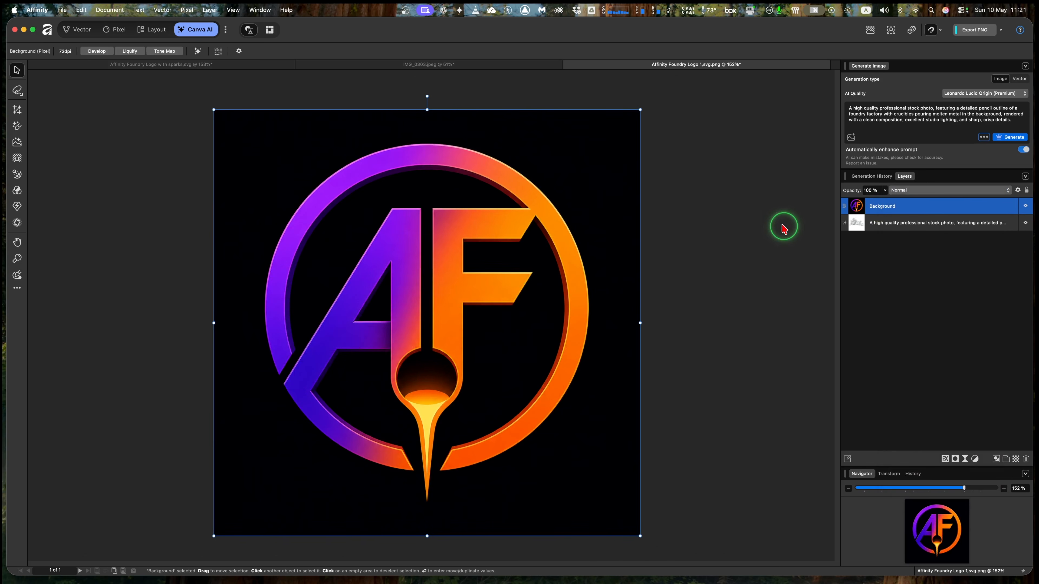
# Step: Move the foundry drawing layer back above the Background layer and set its blend mode to Multiply
pyautogui.click(913, 225)
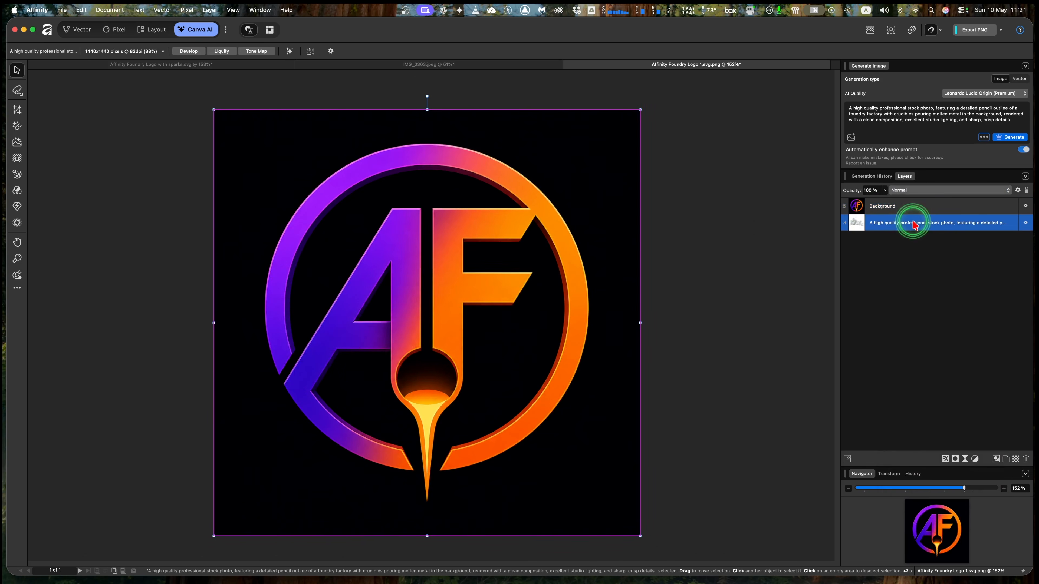
pyautogui.moveTo(915, 229); pyautogui.dragTo(915, 206)
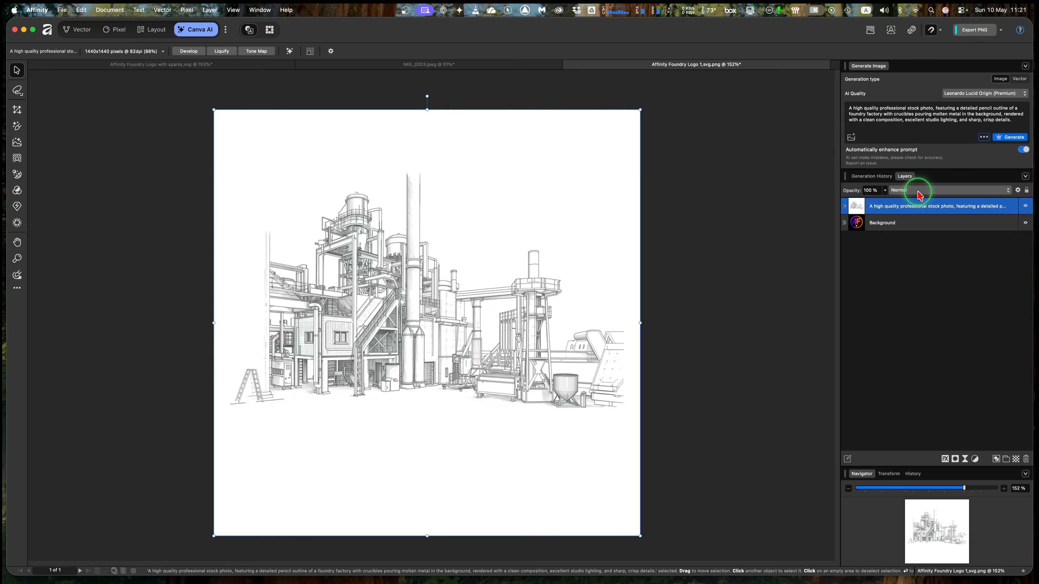
pyautogui.click(919, 191)
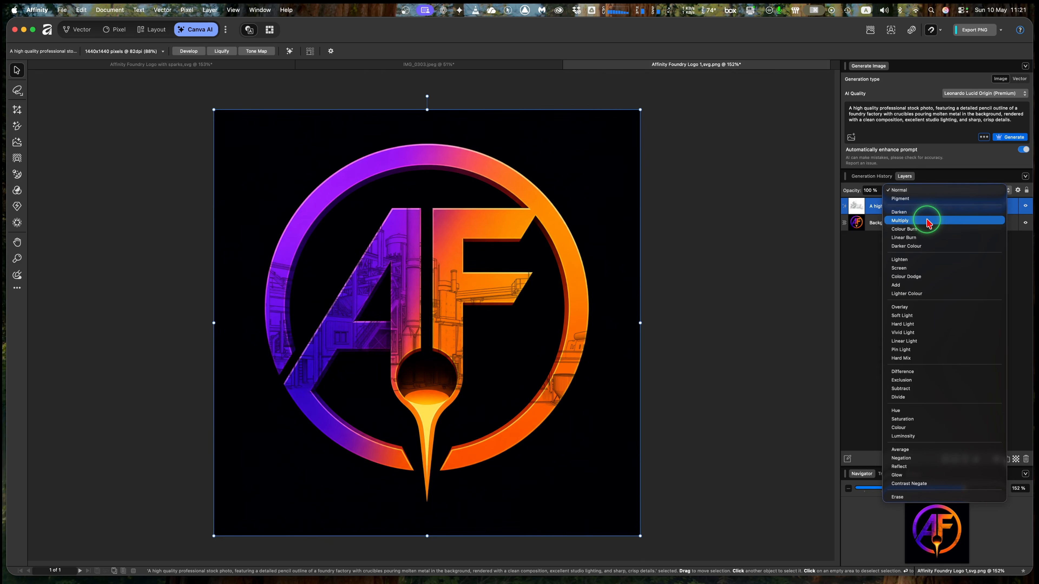
pyautogui.click(927, 221)
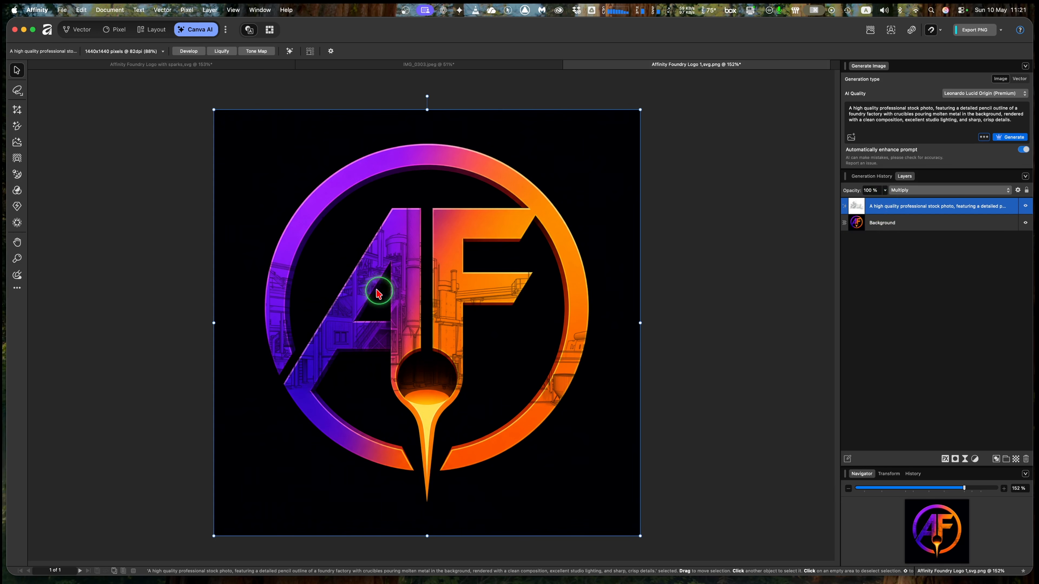
pyautogui.click(926, 225)
pyautogui.click(924, 212)
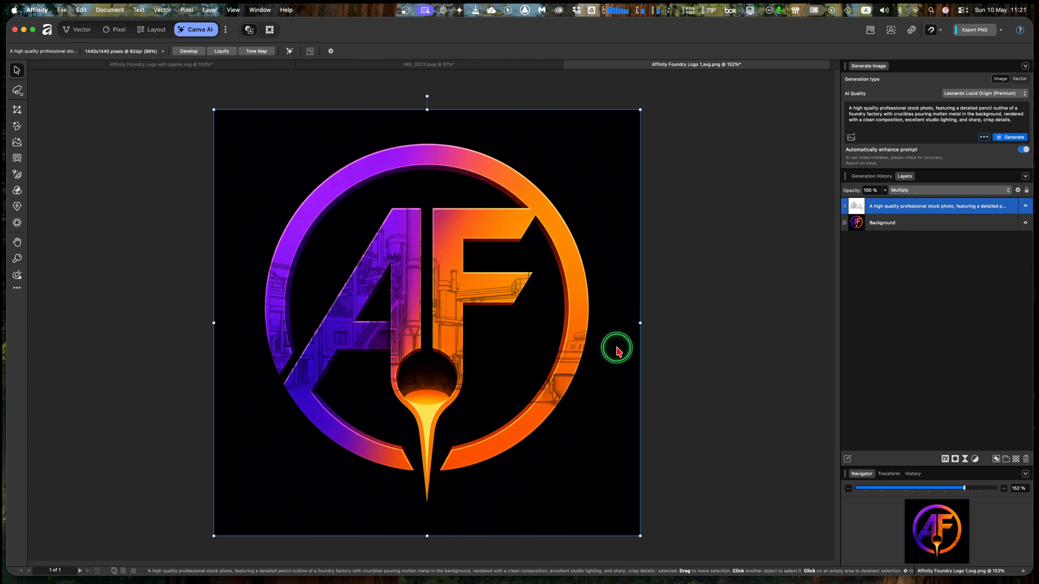
# Step: Enlarge the foundry drawing layer to about 113% and reposition it so its lines cover more of the logo
pyautogui.moveTo(615, 353)
pyautogui.mouseDown()
pyautogui.moveTo(630, 353)
pyautogui.moveTo(619, 354)
pyautogui.mouseUp()
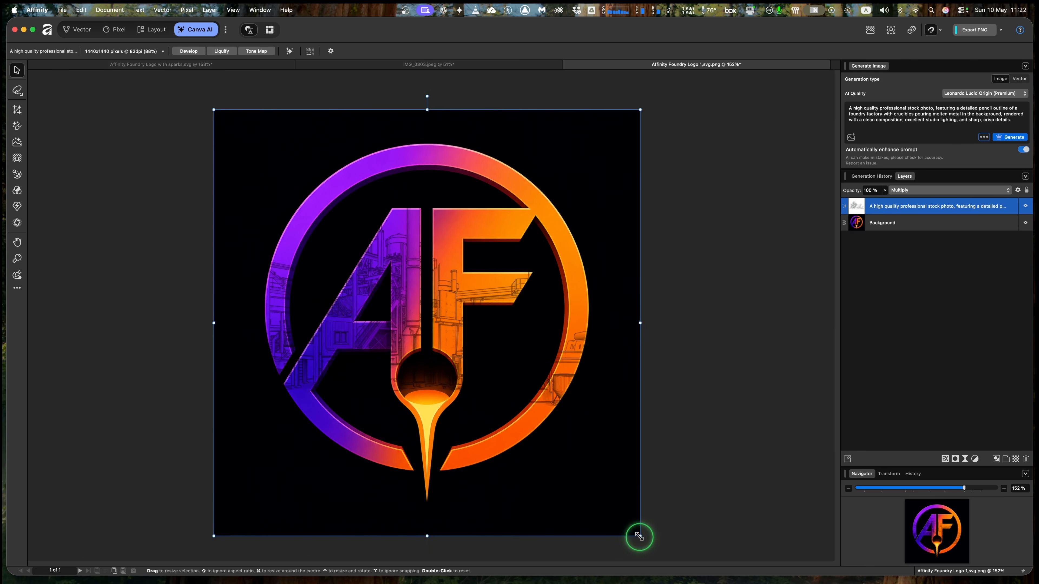
pyautogui.moveTo(639, 536); pyautogui.dragTo(640, 417)
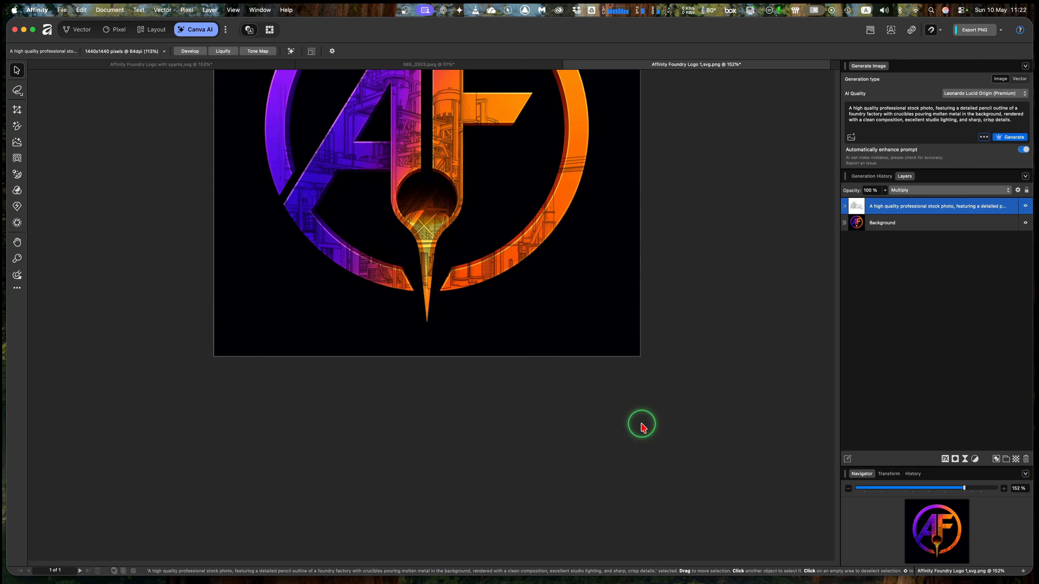
pyautogui.scroll(5, 641, 424)
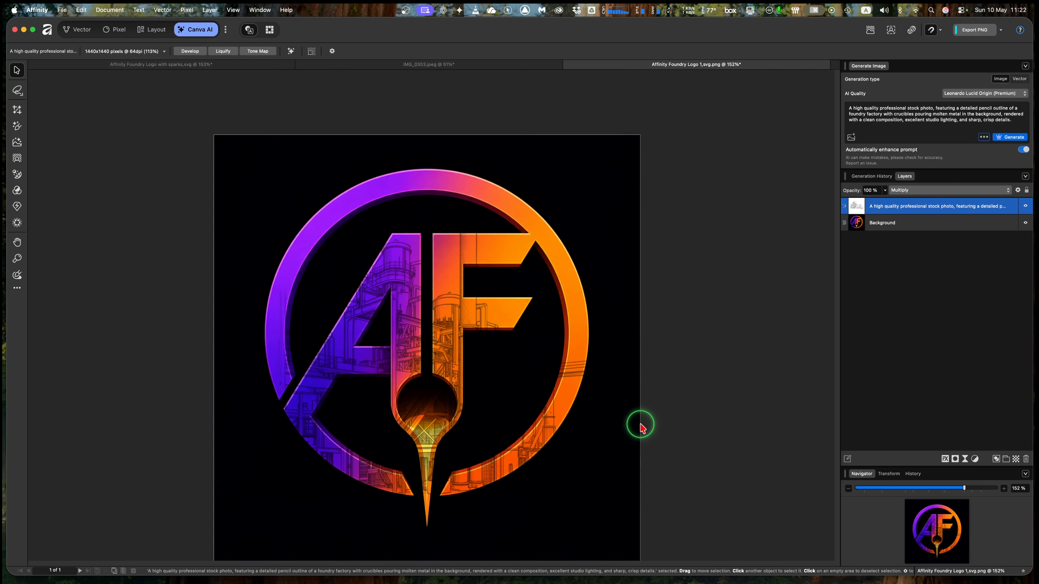
pyautogui.moveTo(603, 416); pyautogui.dragTo(560, 364)
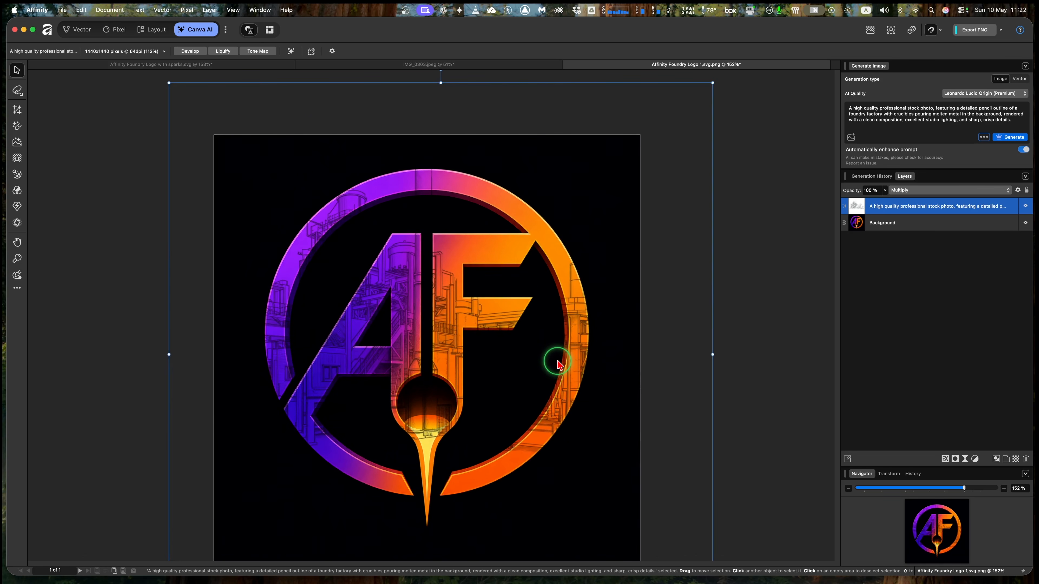
pyautogui.click(783, 358)
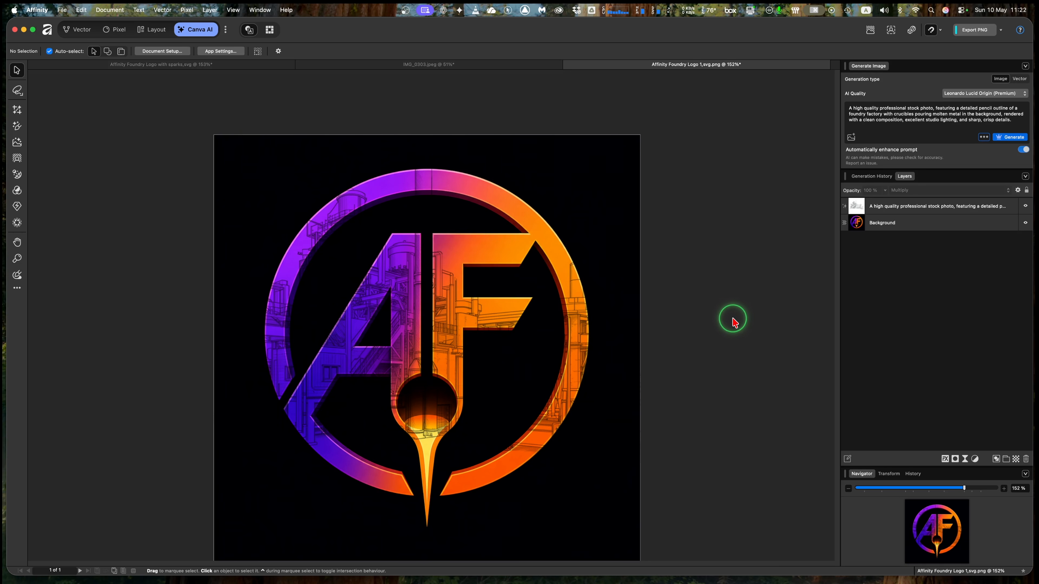
pyautogui.scroll(-3, 730, 324)
pyautogui.scroll(-1, 732, 324)
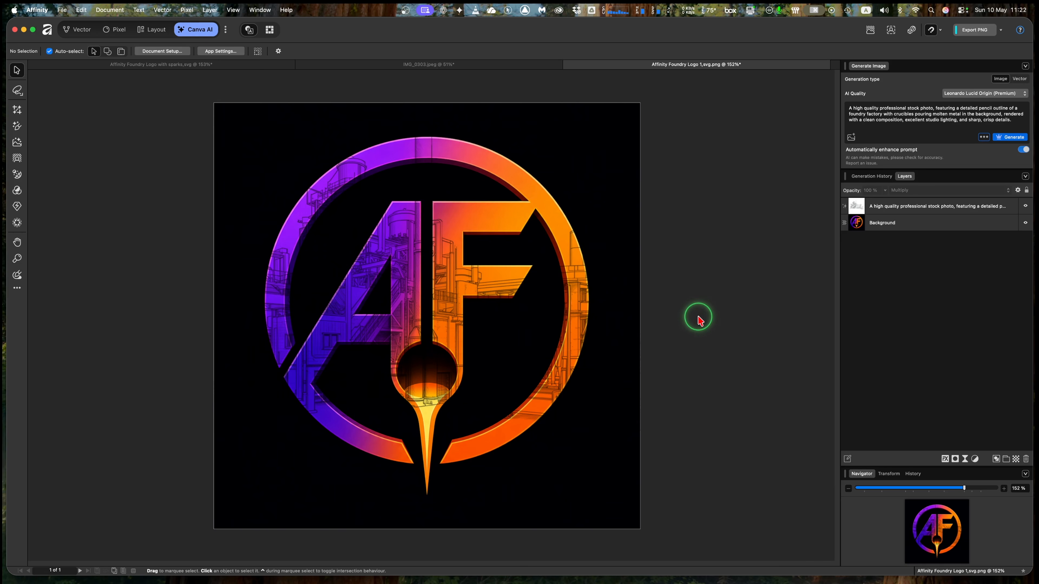
# Step: Reduce the foundry drawing layer's opacity to 50% and deselect it
pyautogui.click(932, 211)
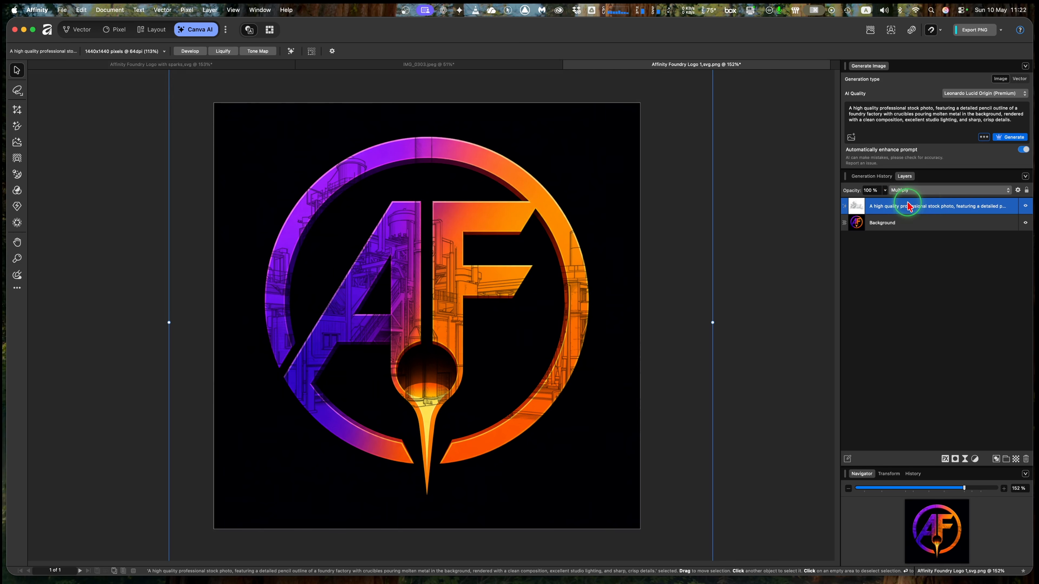
pyautogui.click(885, 191)
pyautogui.moveTo(884, 194); pyautogui.dragTo(846, 203)
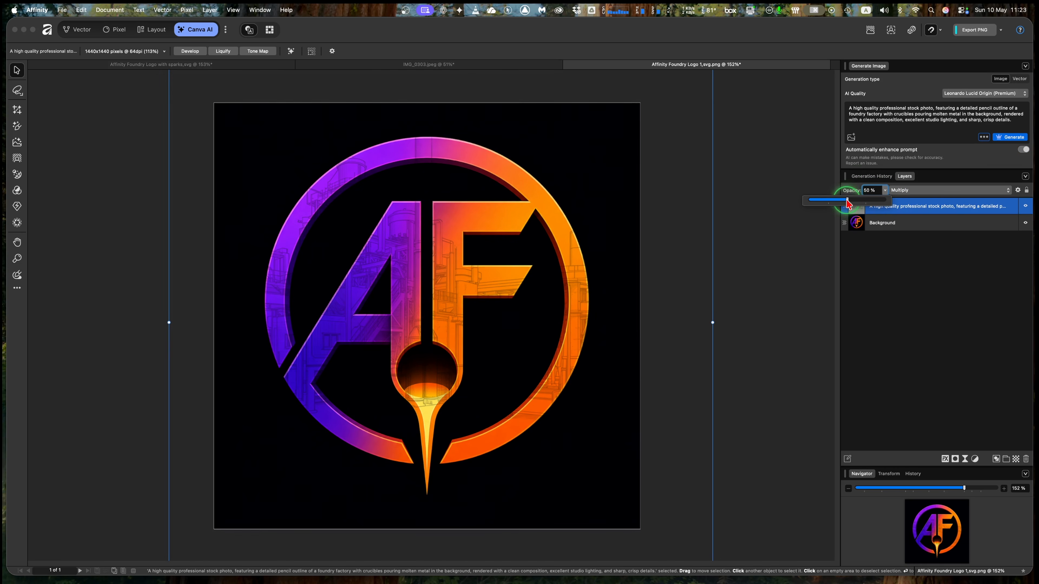
pyautogui.click(918, 298)
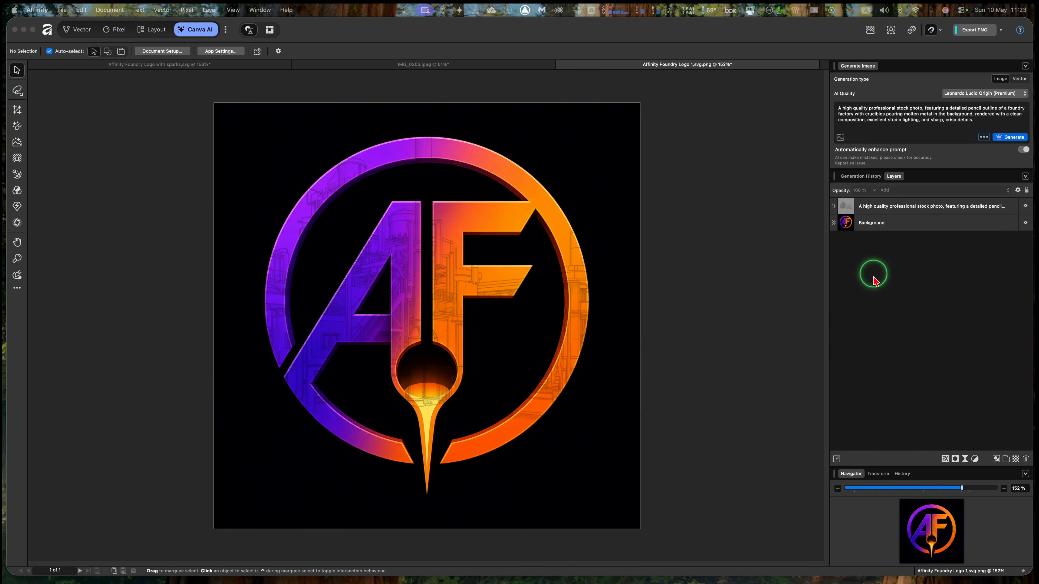
pyautogui.click(903, 211)
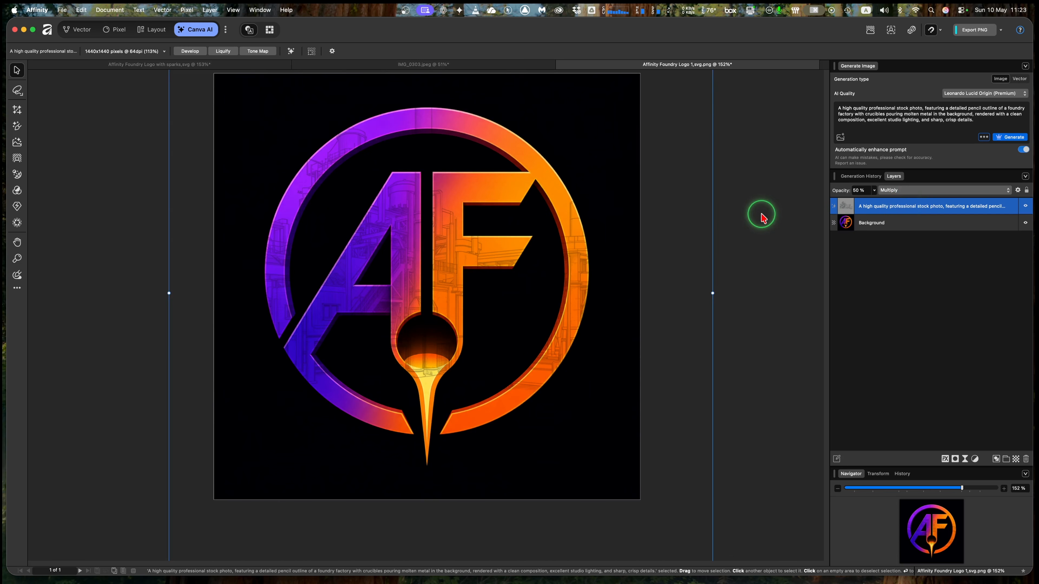
pyautogui.scroll(2, 758, 225)
pyautogui.scroll(1, 757, 225)
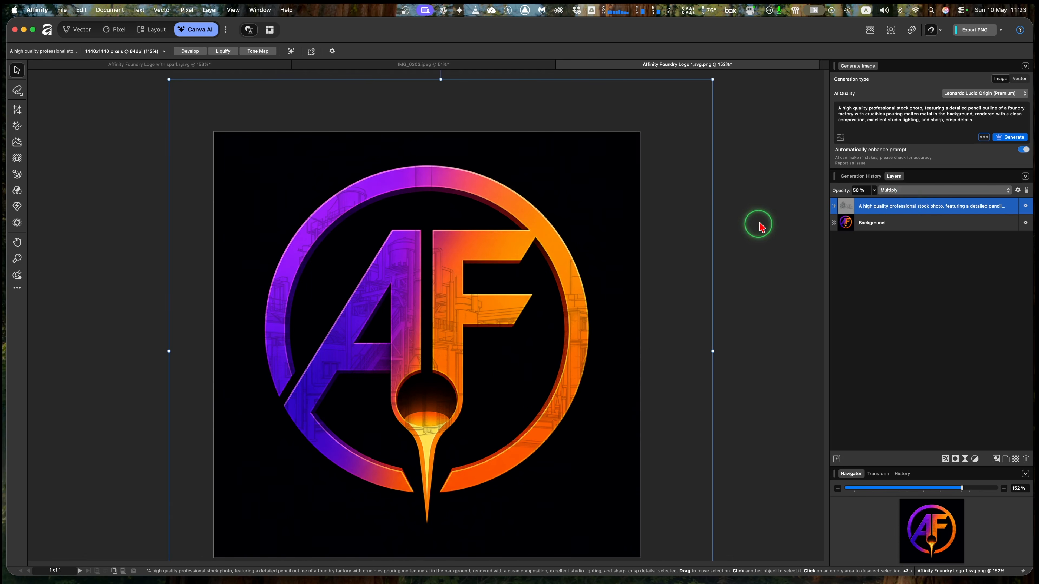
pyautogui.click(754, 204)
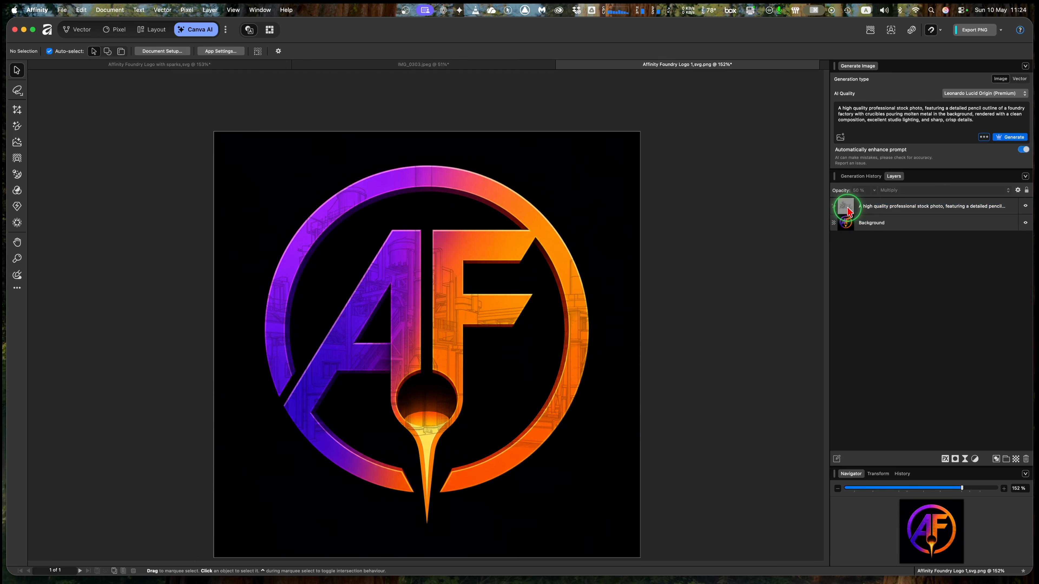
# Step: Generate an image above the Background layer from a new prompt: well-lit, sharp professional stock photo with a layer of glowing foundry sparks in the foreground
pyautogui.click(894, 227)
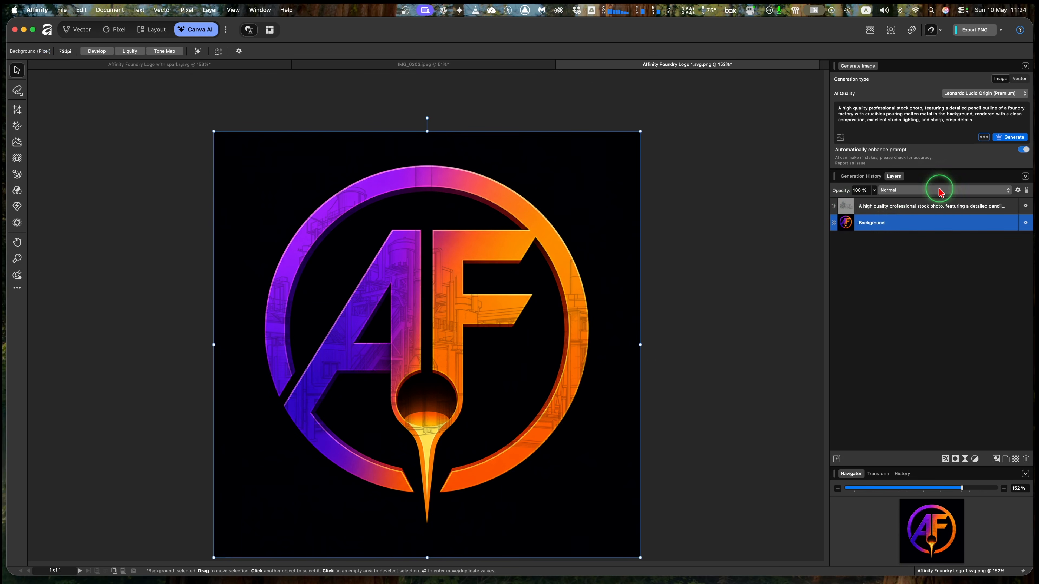
pyautogui.click(880, 107)
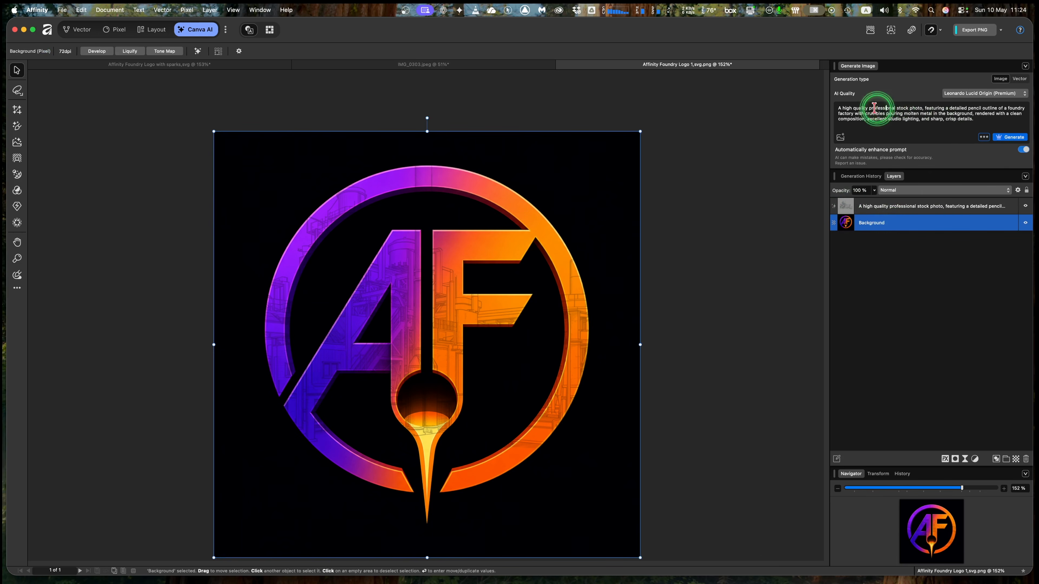
pyautogui.click(839, 109)
pyautogui.moveTo(839, 110); pyautogui.dragTo(985, 121)
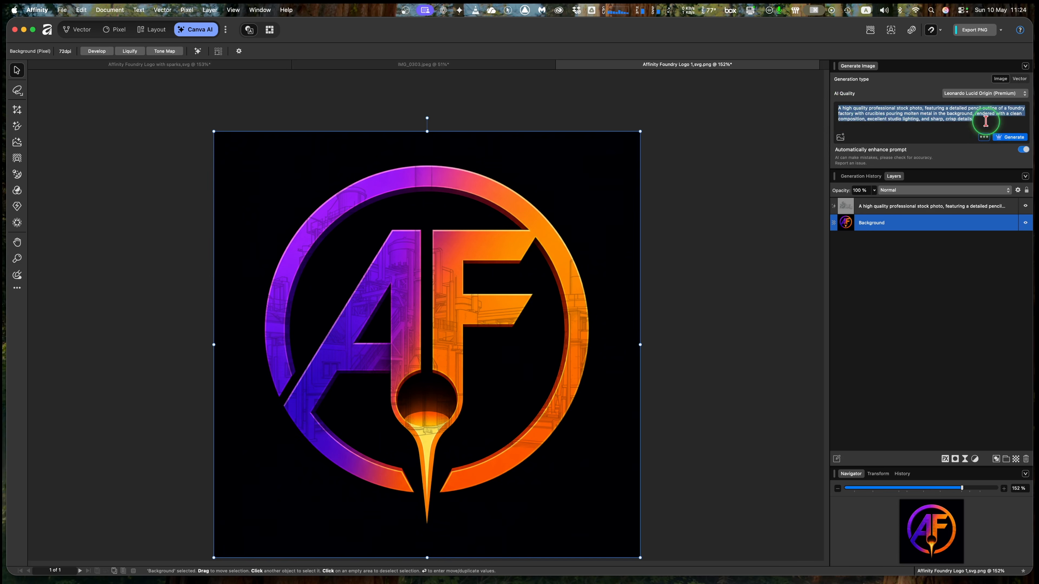
pyautogui.write('A high-quality professional stock photo featuring a clean composition, well-lit with sharp details, and a layer of glowing sparks from a foundry artistically integrated into the foreground.')
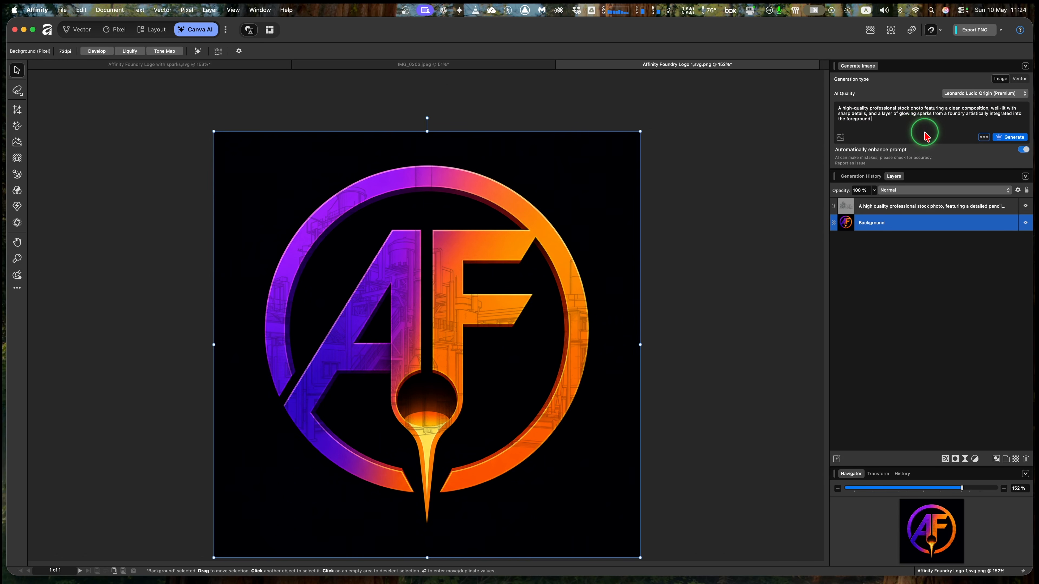
pyautogui.click(1011, 141)
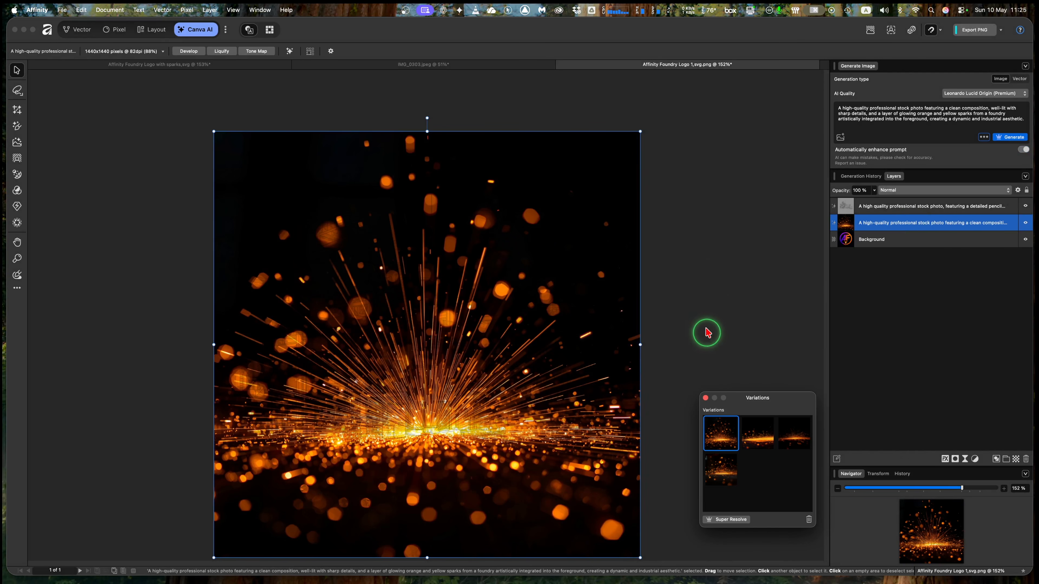
# Step: Set the generated sparks layer's blend mode to Add so the sparks blend over the logo
pyautogui.click(929, 209)
pyautogui.click(928, 224)
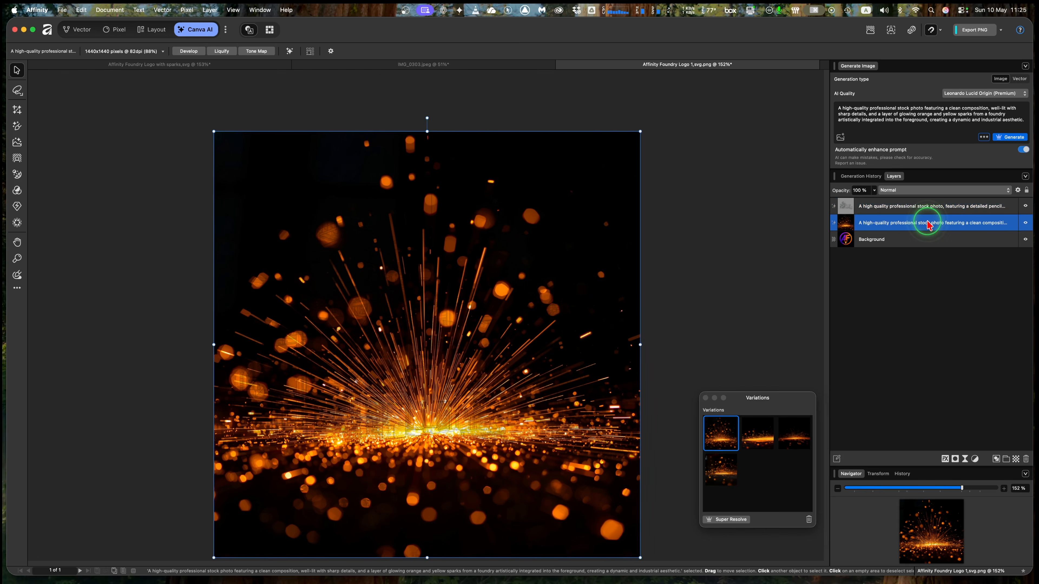
pyautogui.click(917, 191)
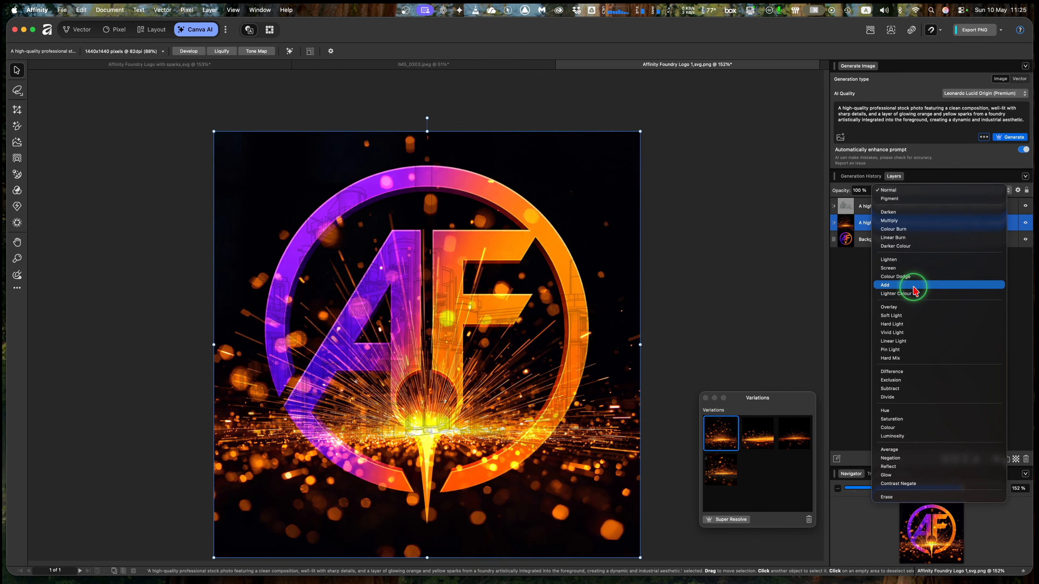
pyautogui.click(913, 286)
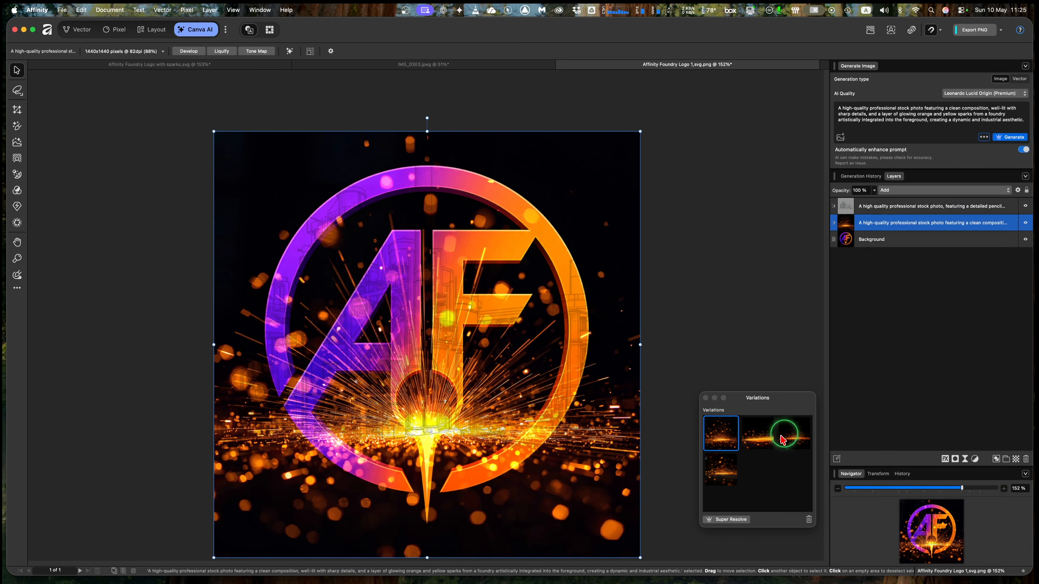
# Step: Compare the other three generated spark variations over the logo and return to the first one
pyautogui.click(759, 441)
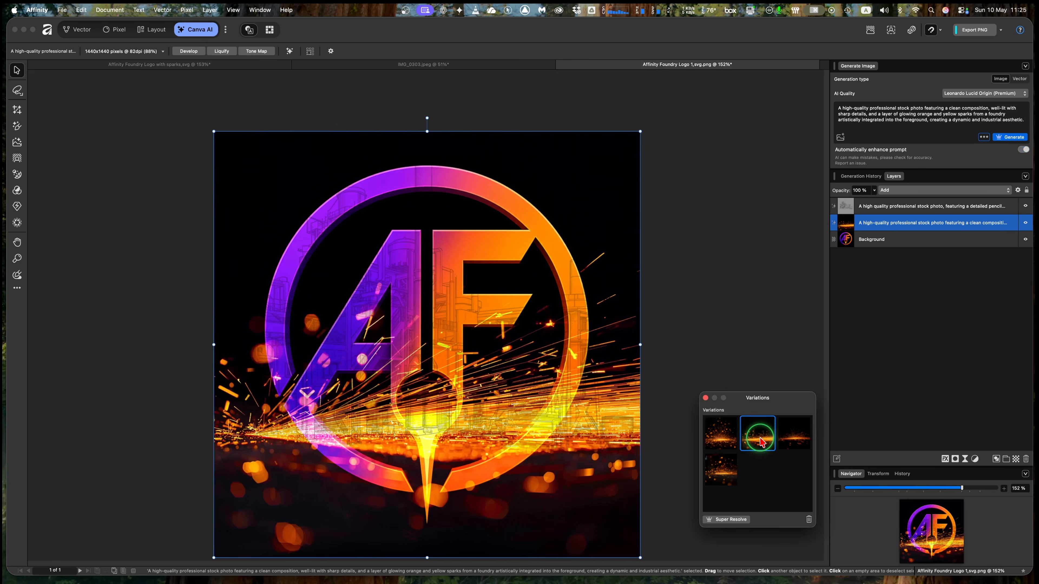
pyautogui.click(794, 442)
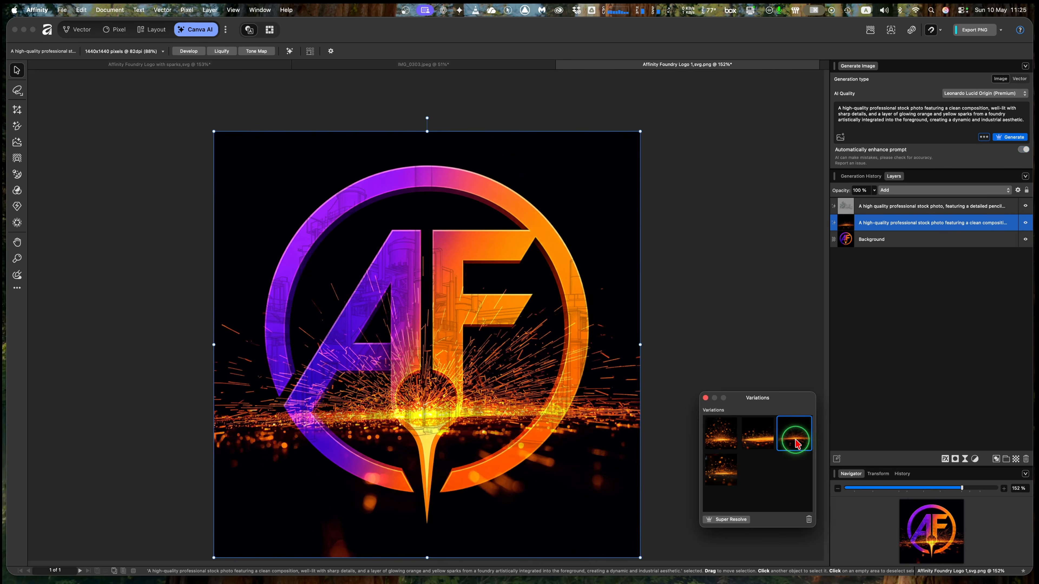
pyautogui.click(719, 473)
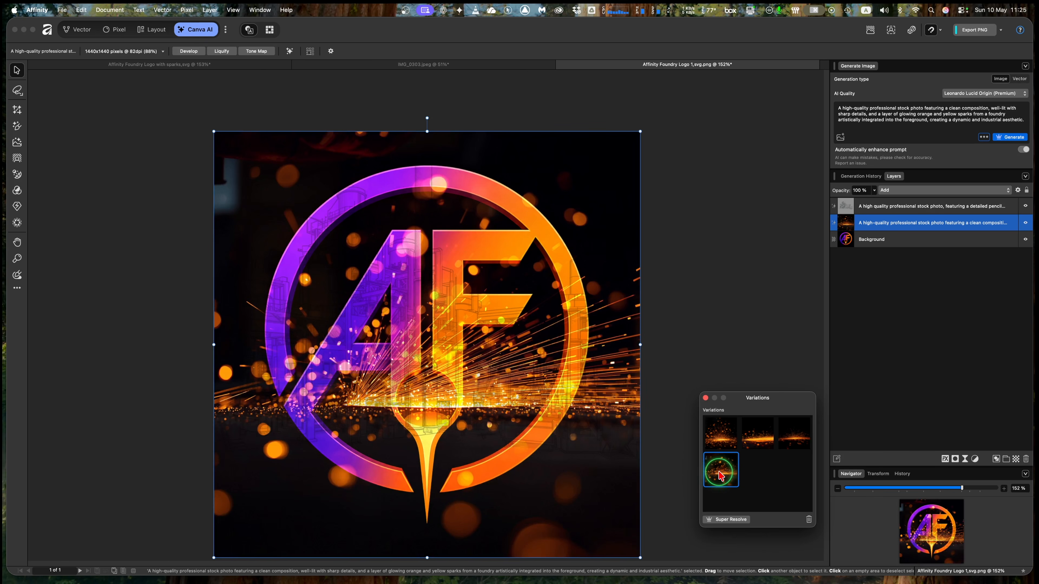
pyautogui.click(721, 442)
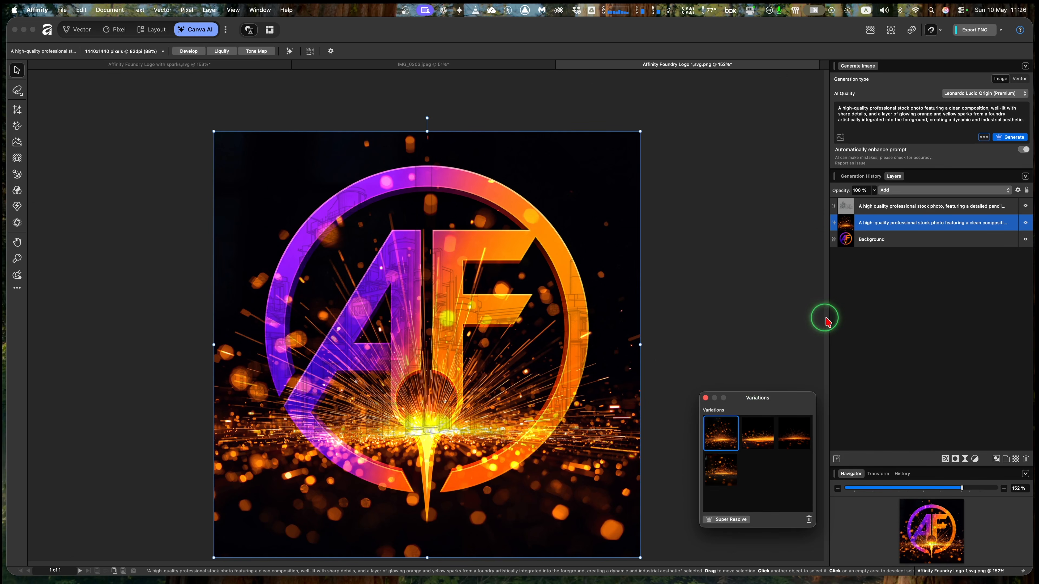
# Step: Keep the sparks layer on the Add blend mode, close the Variations window and deselect the layers
pyautogui.click(893, 192)
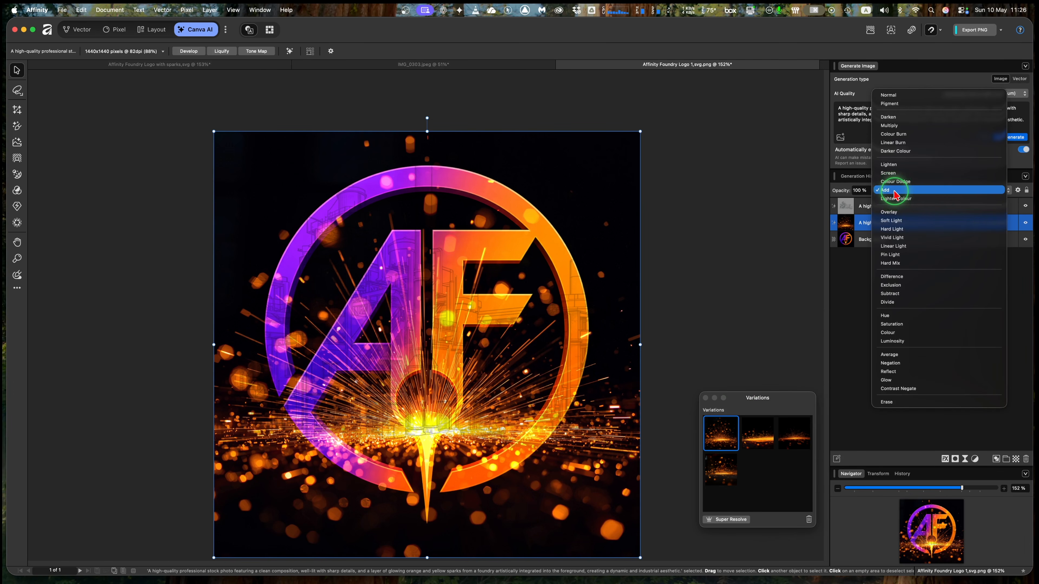
pyautogui.click(893, 193)
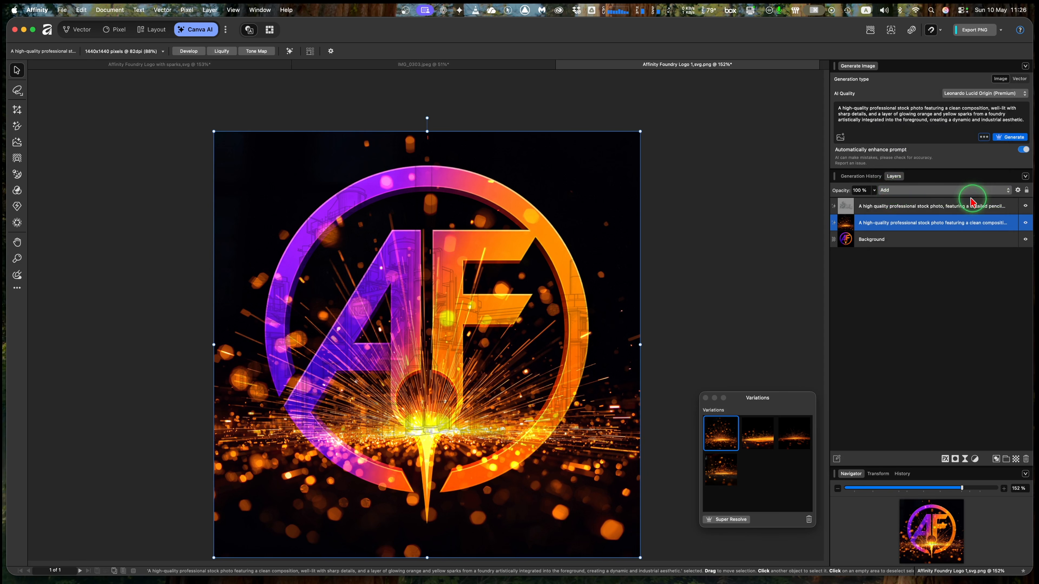
pyautogui.click(924, 211)
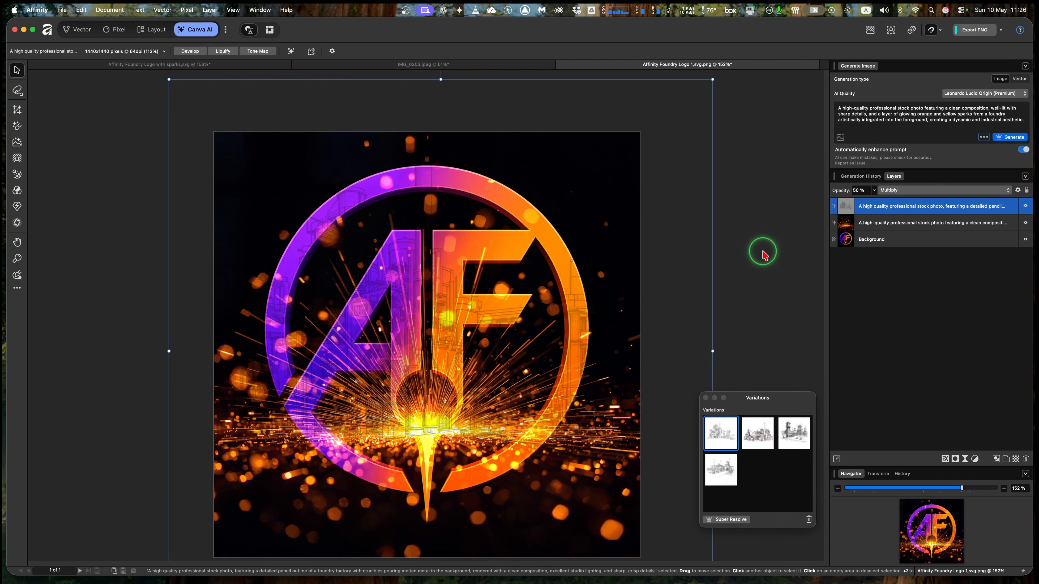
pyautogui.click(705, 397)
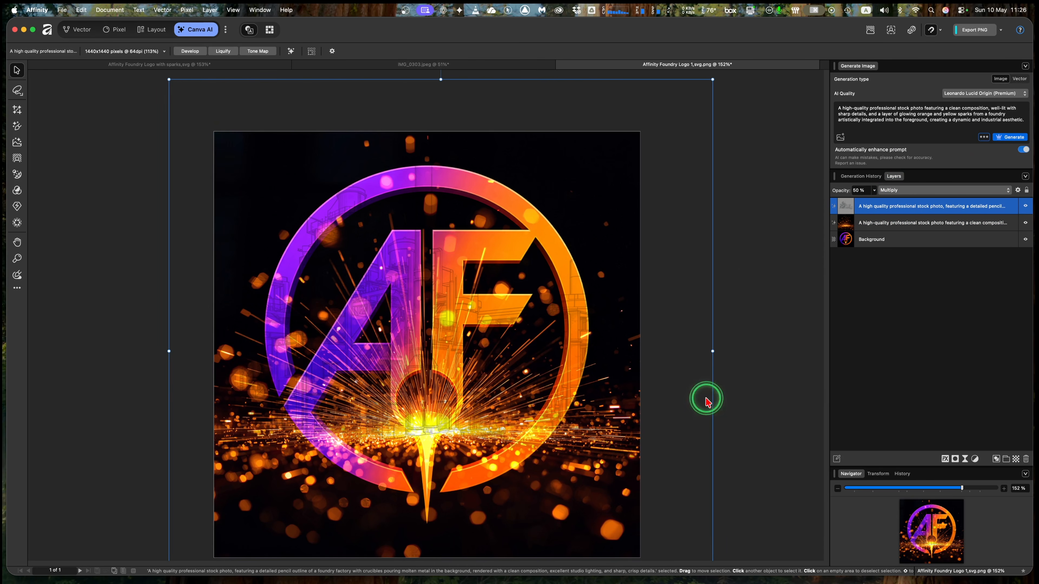
pyautogui.click(782, 314)
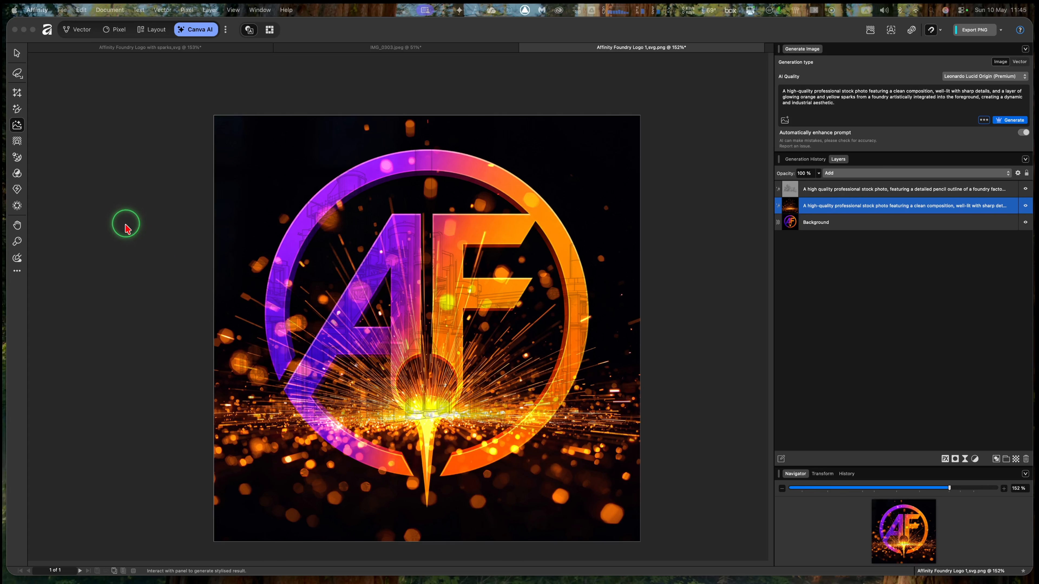
# Step: Run a Generative Edit on the sparks layer with Nano Banana (Ultra), prompting it to turn a random set of the sparks iridescent green
pyautogui.doubleClick(790, 209)
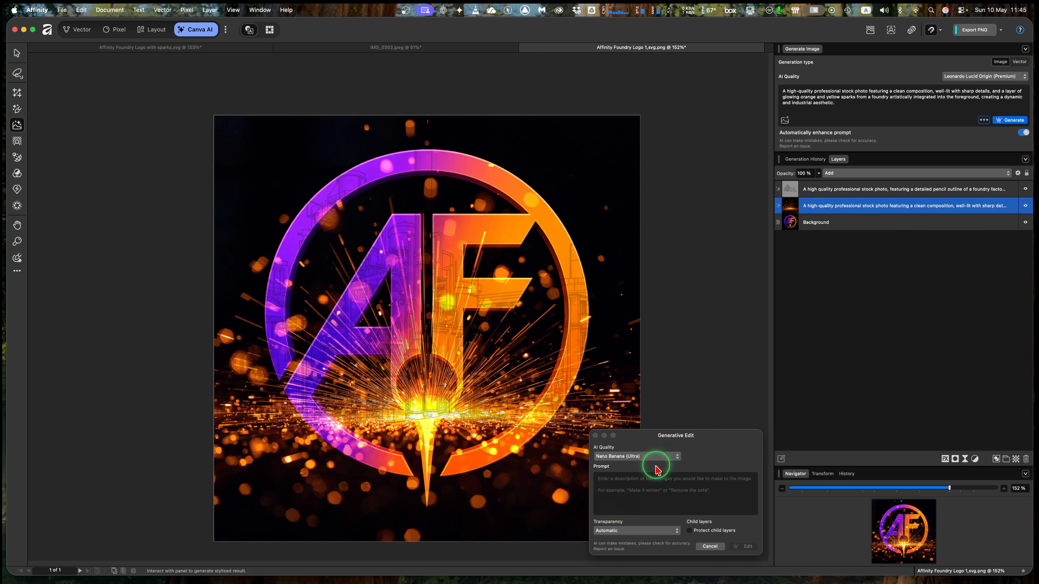
pyautogui.click(650, 488)
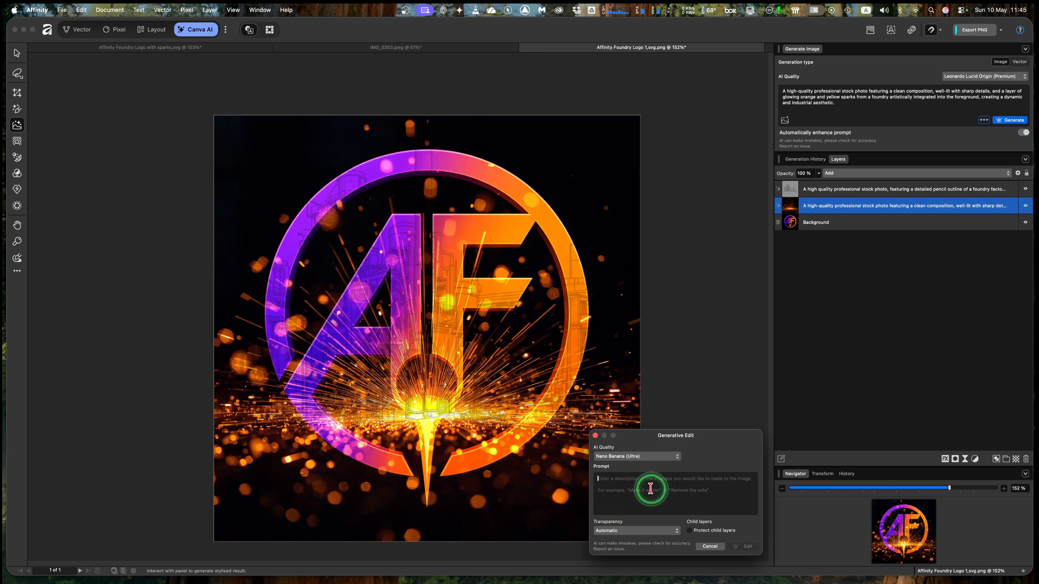
pyautogui.write('a')
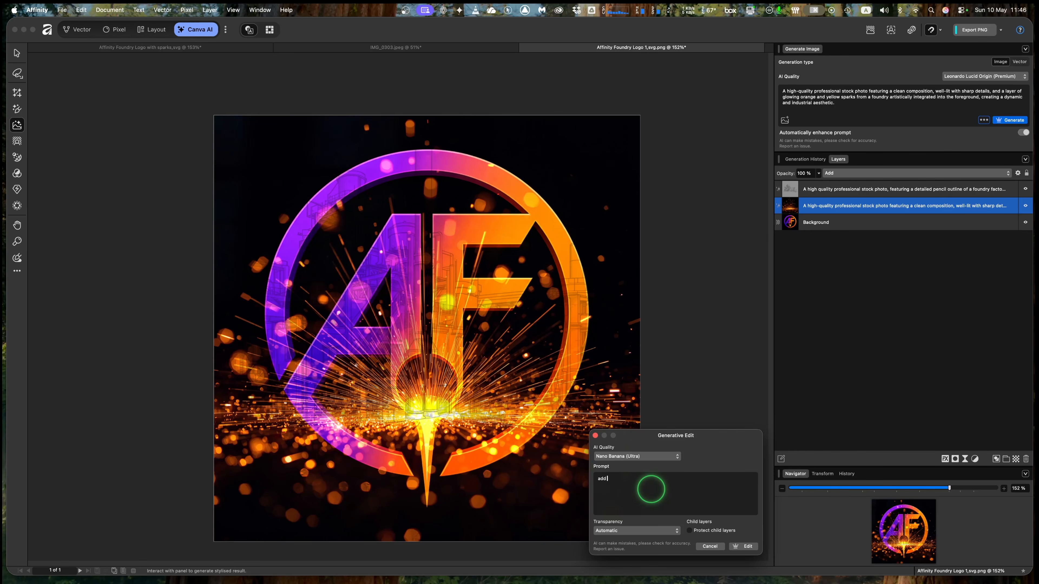
pyautogui.press('BackSpace')
pyautogui.write('d')
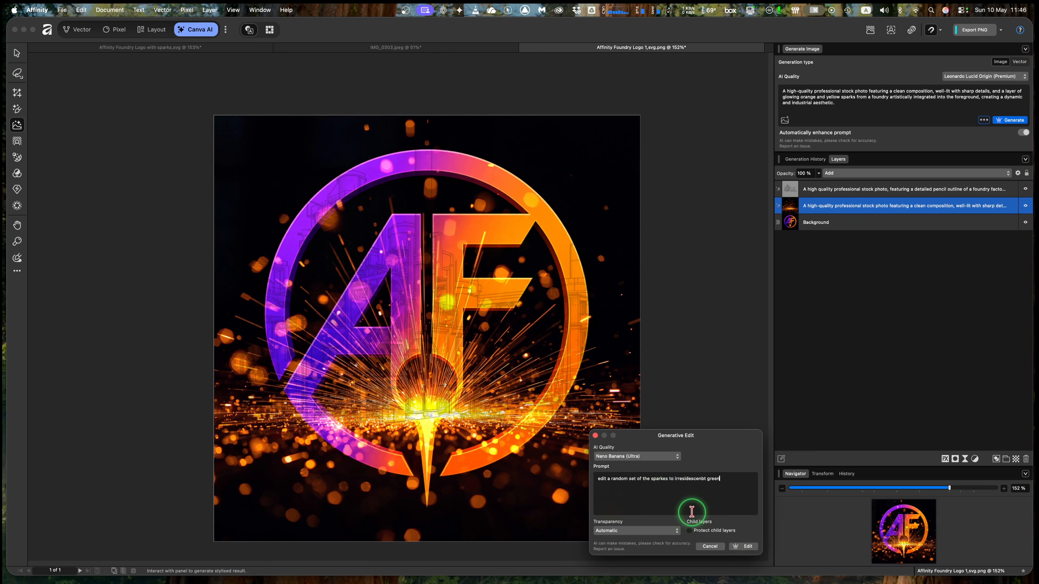
pyautogui.click(746, 547)
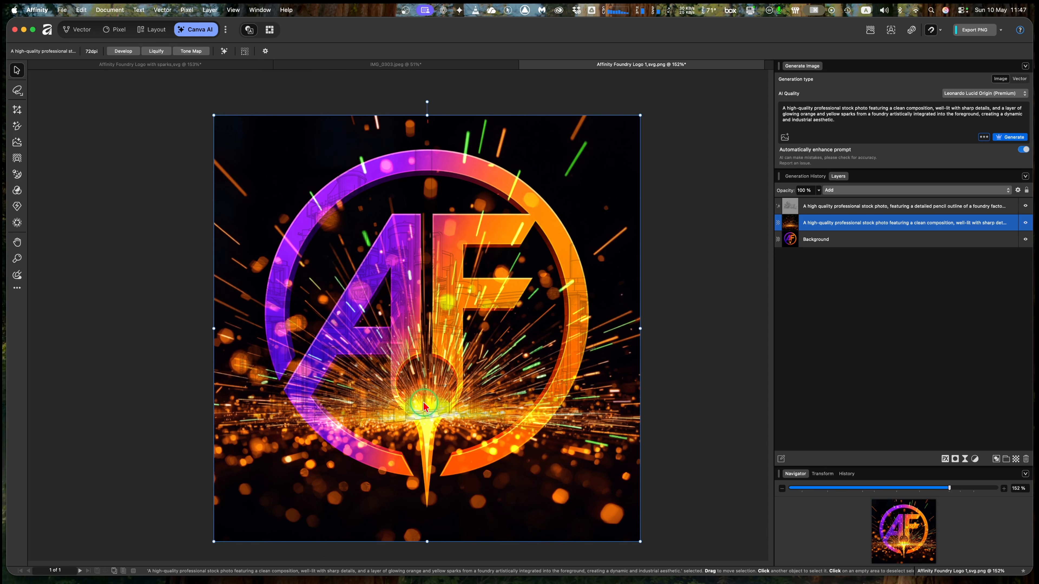
# Step: Move the pencil foundry drawing layer slightly up and to the right over the logo and deselect it
pyautogui.click(849, 210)
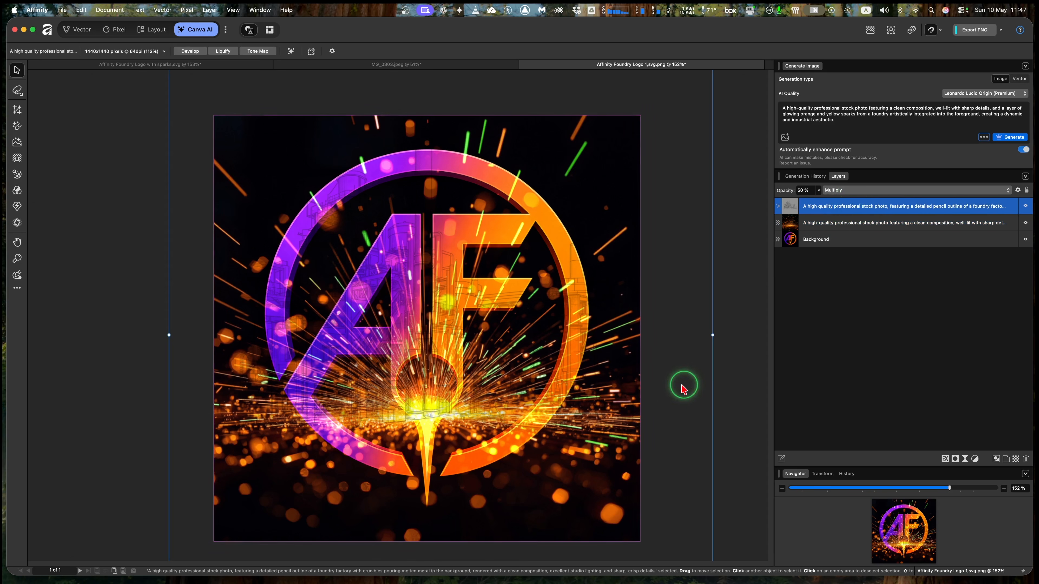
pyautogui.moveTo(679, 406); pyautogui.dragTo(684, 373)
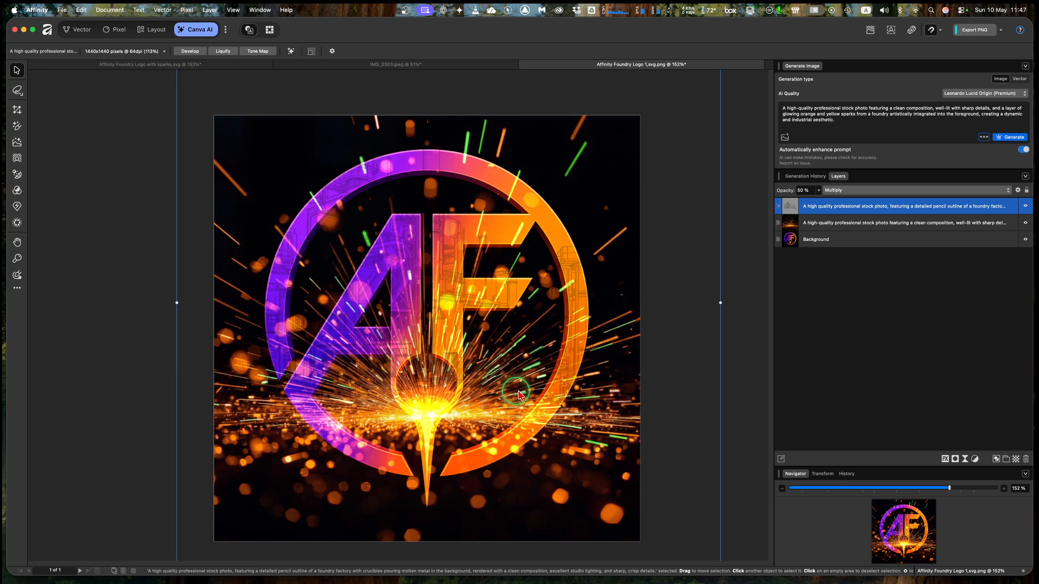
pyautogui.click(748, 315)
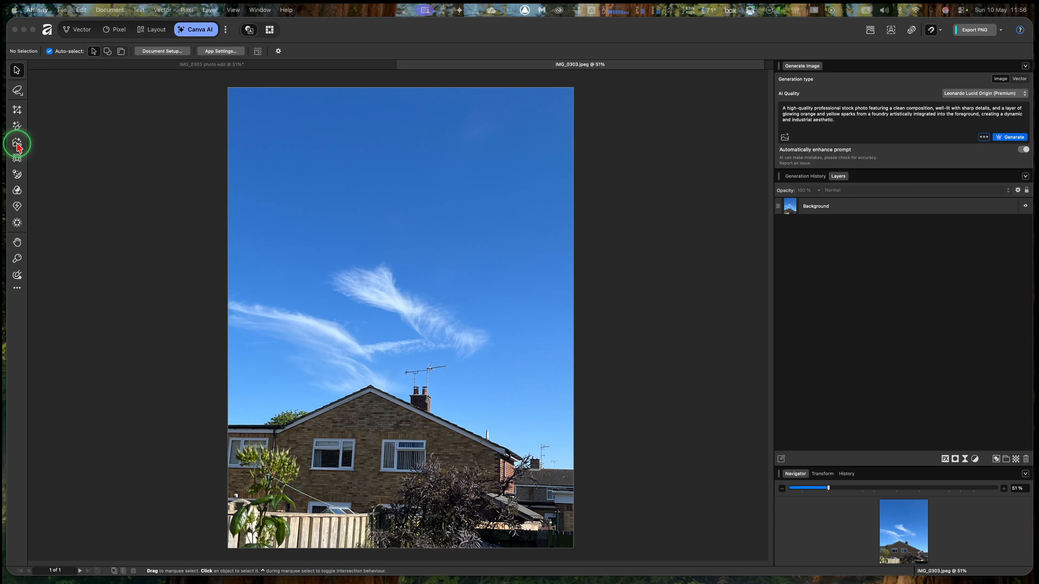
# Step: Outline a sky area above the house in IMG_0303.jpeg and apply Generative Fill with the prompt "add some jet aeroplanes to the image"
pyautogui.click(17, 126)
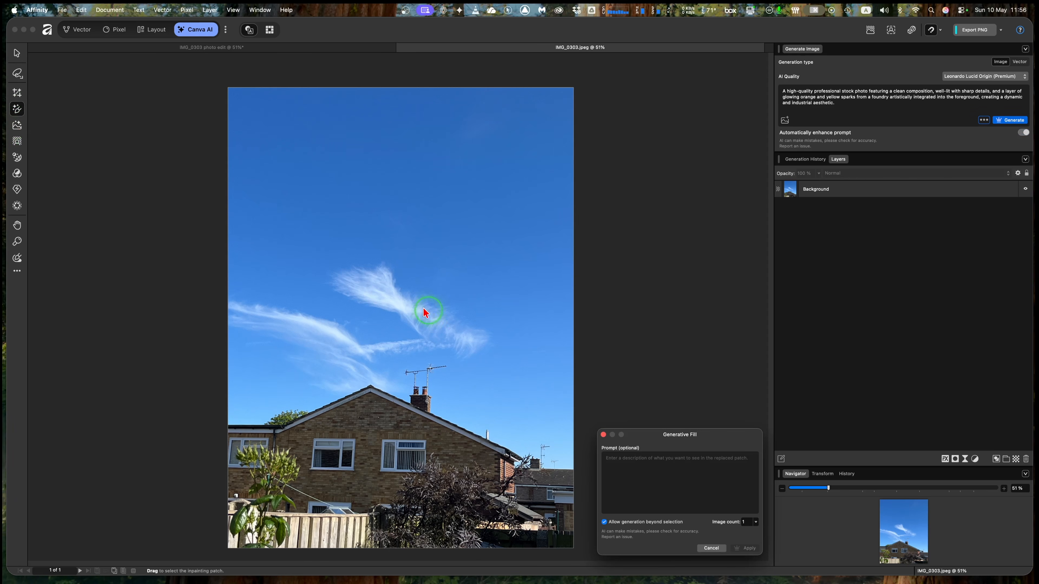
pyautogui.moveTo(350, 232)
pyautogui.mouseDown()
pyautogui.moveTo(328, 254)
pyautogui.moveTo(350, 277)
pyautogui.moveTo(474, 327)
pyautogui.moveTo(523, 286)
pyautogui.moveTo(532, 242)
pyautogui.moveTo(441, 197)
pyautogui.mouseUp()
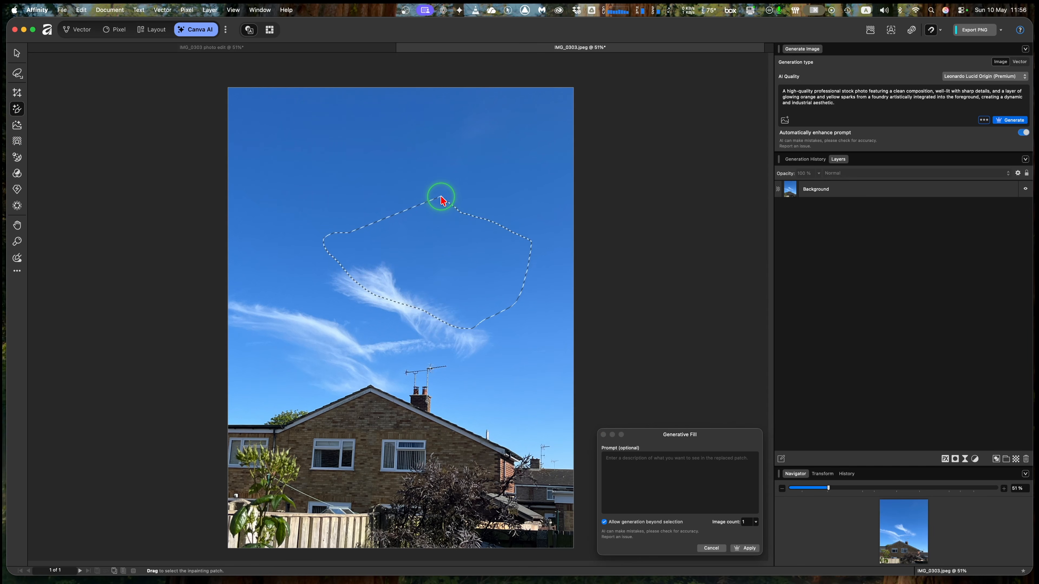
pyautogui.click(655, 467)
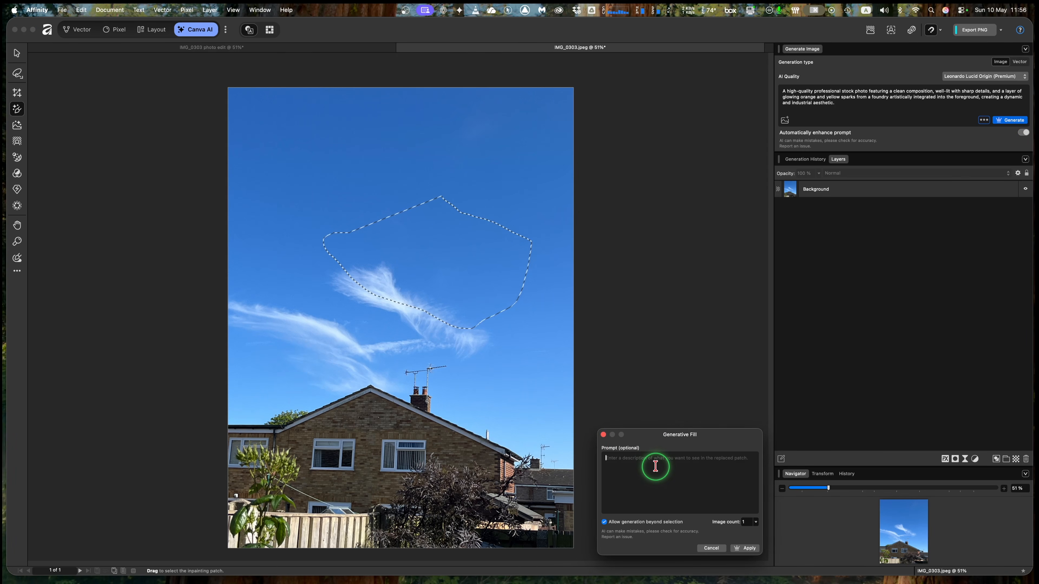
pyautogui.write('add some a')
pyautogui.write('eroplanes to the image')
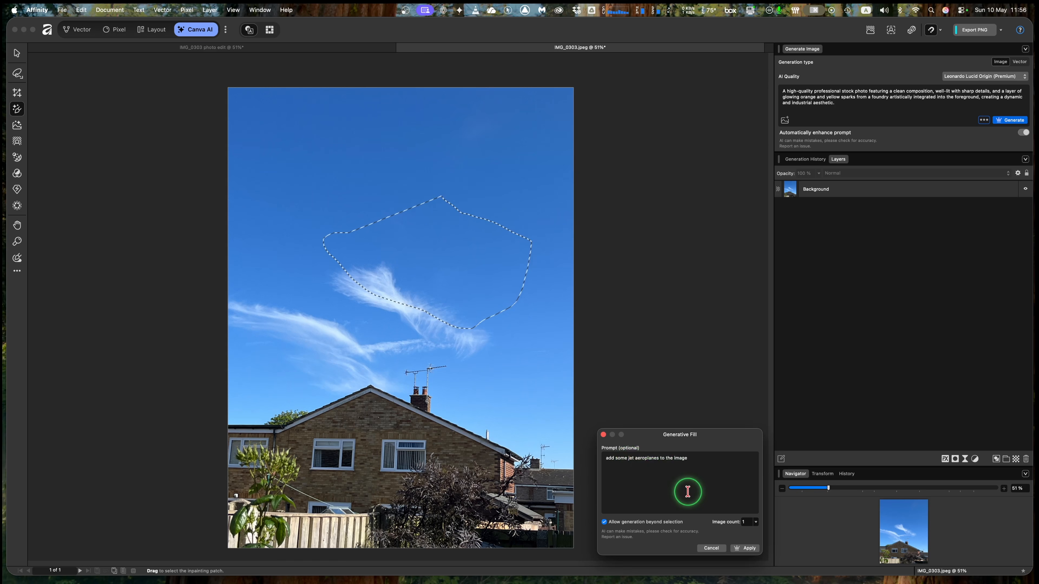
pyautogui.click(748, 548)
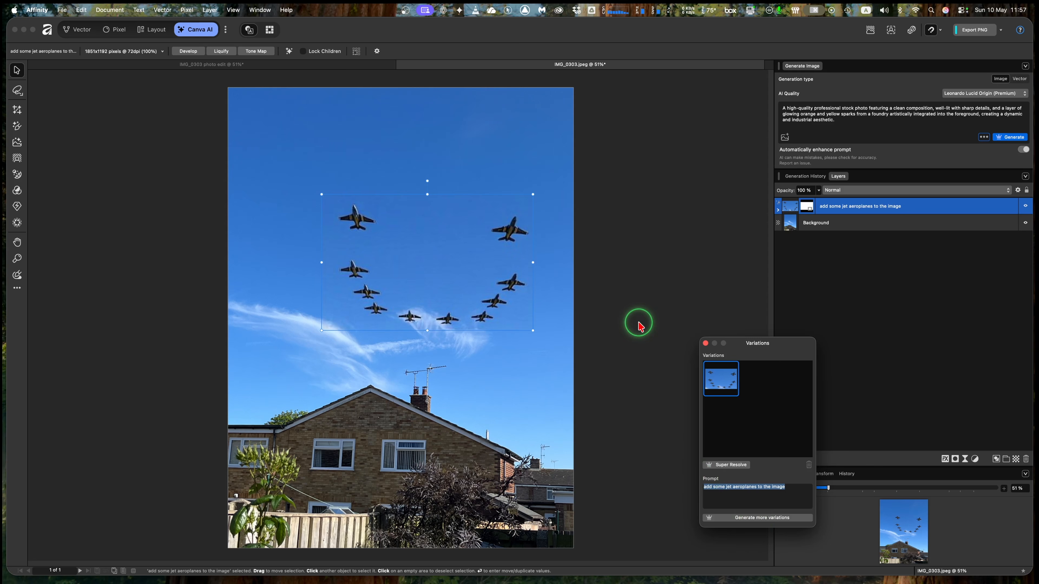
pyautogui.click(639, 325)
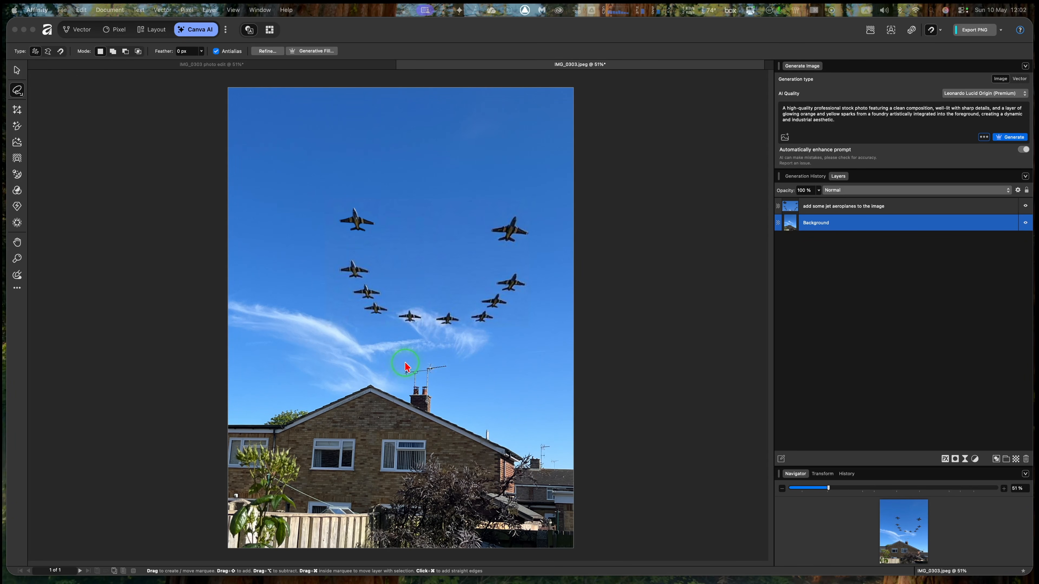
# Step: Outline the TV antenna above the chimney and run a Generative Edit with Flux Kontext (Premium) and the prompt "remove the tv antenna"
pyautogui.moveTo(405, 362); pyautogui.dragTo(411, 390)
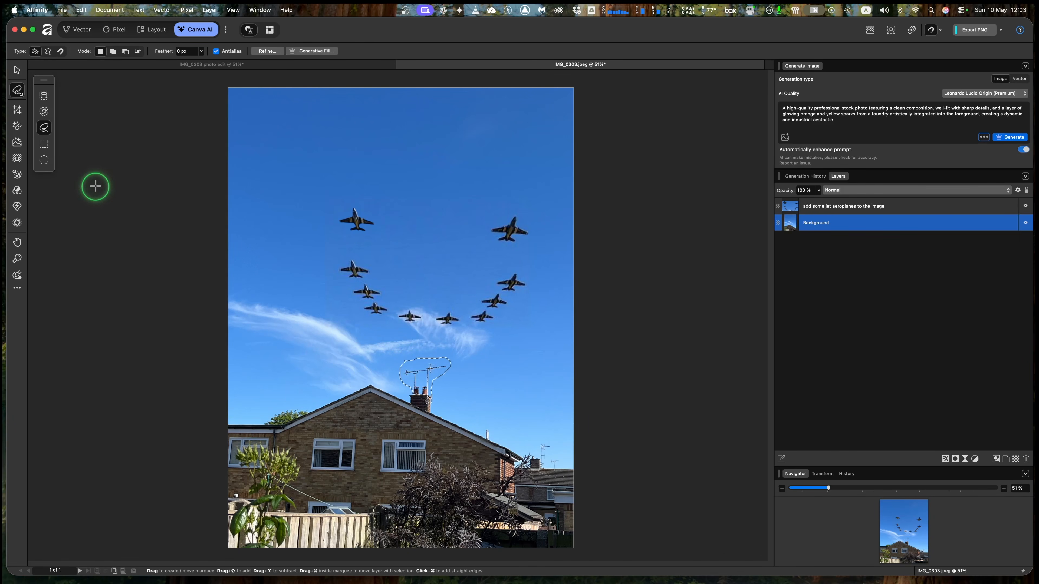
pyautogui.click(17, 144)
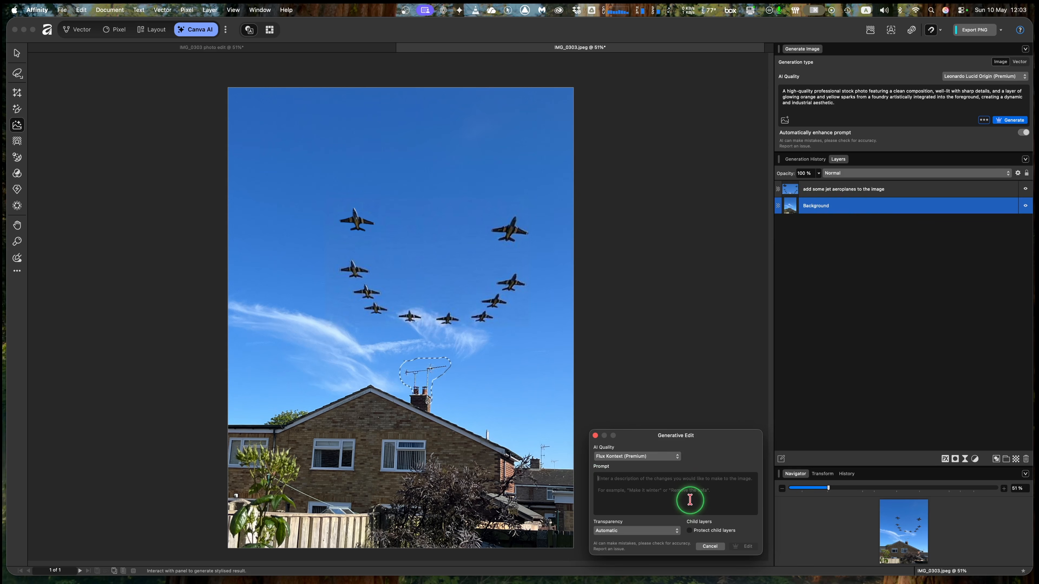
pyautogui.write('remove')
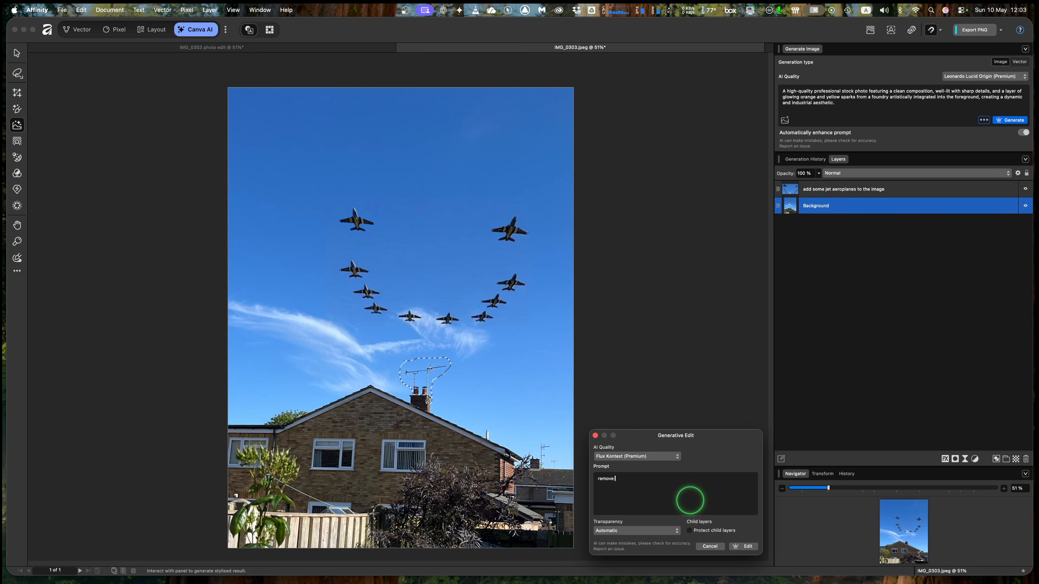
pyautogui.write(' the tv antenna')
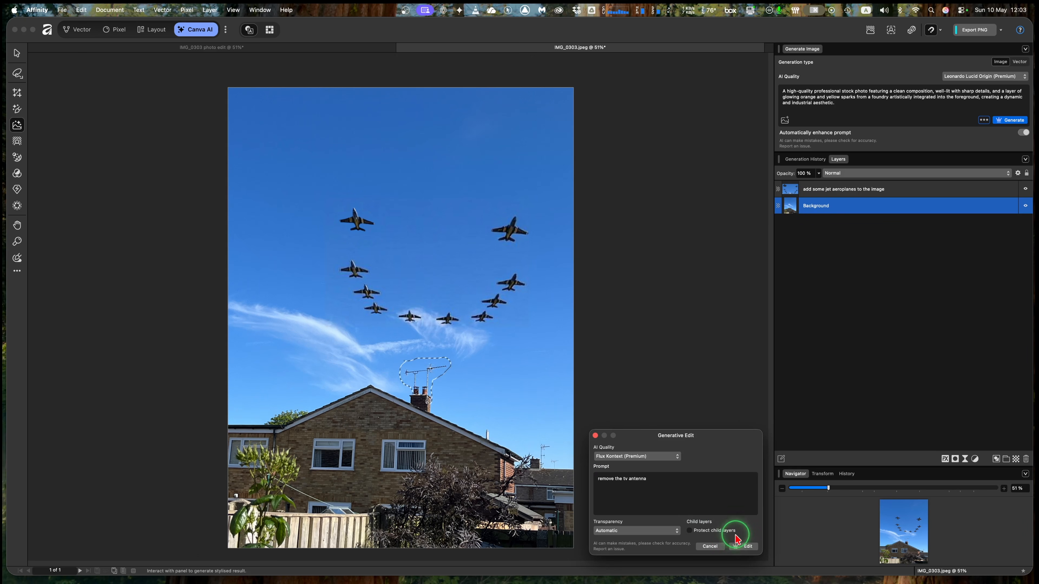
pyautogui.click(744, 546)
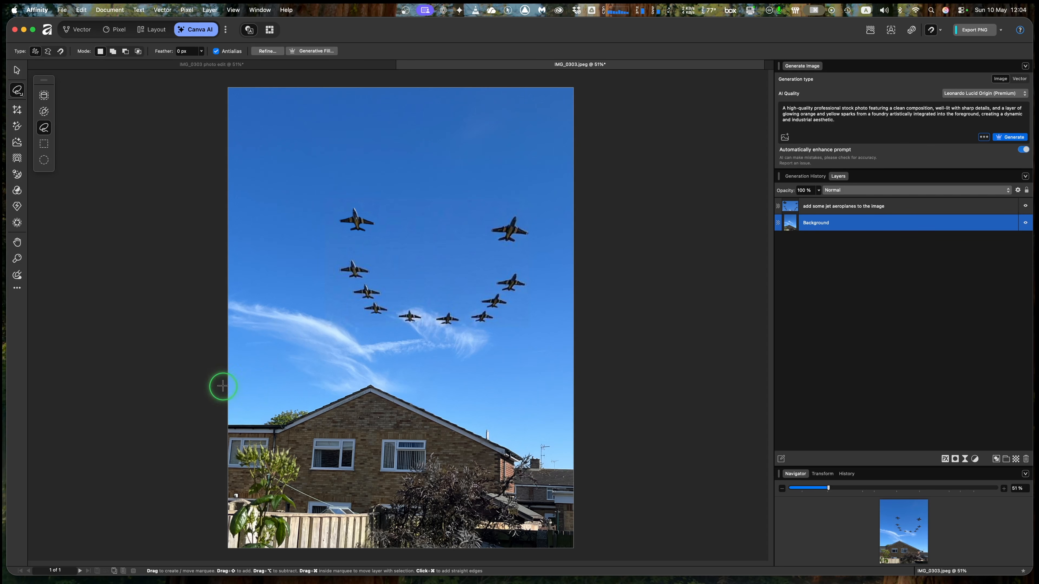
# Step: Outline the house and garden area and enter the Generative Fill prompt "add a snow covered mountain range with windswept peaks"
pyautogui.moveTo(223, 386)
pyautogui.mouseDown()
pyautogui.moveTo(392, 380)
pyautogui.moveTo(475, 421)
pyautogui.moveTo(540, 432)
pyautogui.moveTo(594, 457)
pyautogui.moveTo(594, 531)
pyautogui.moveTo(568, 549)
pyautogui.moveTo(368, 548)
pyautogui.moveTo(226, 389)
pyautogui.mouseUp()
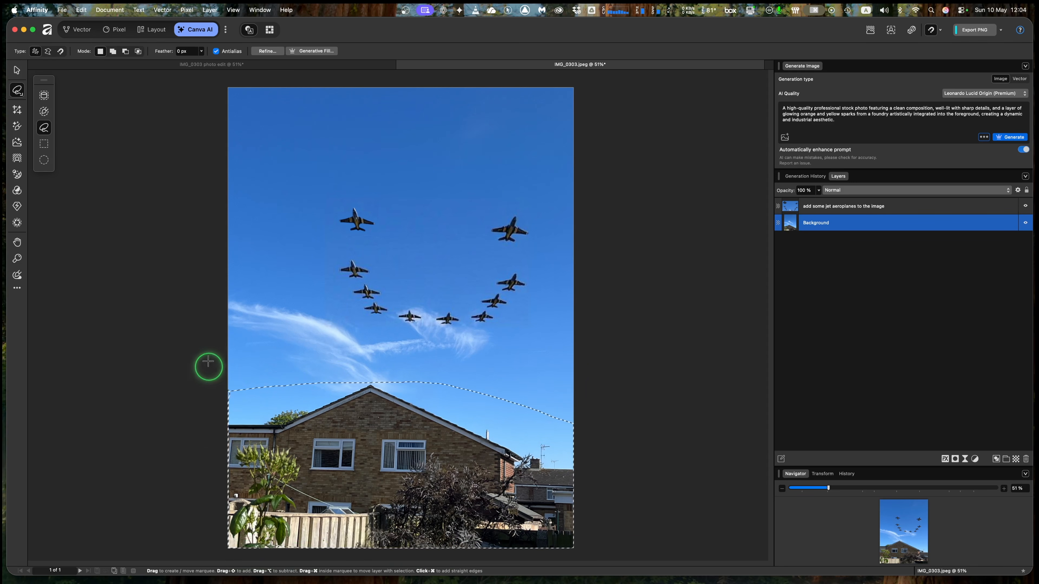
pyautogui.click(16, 127)
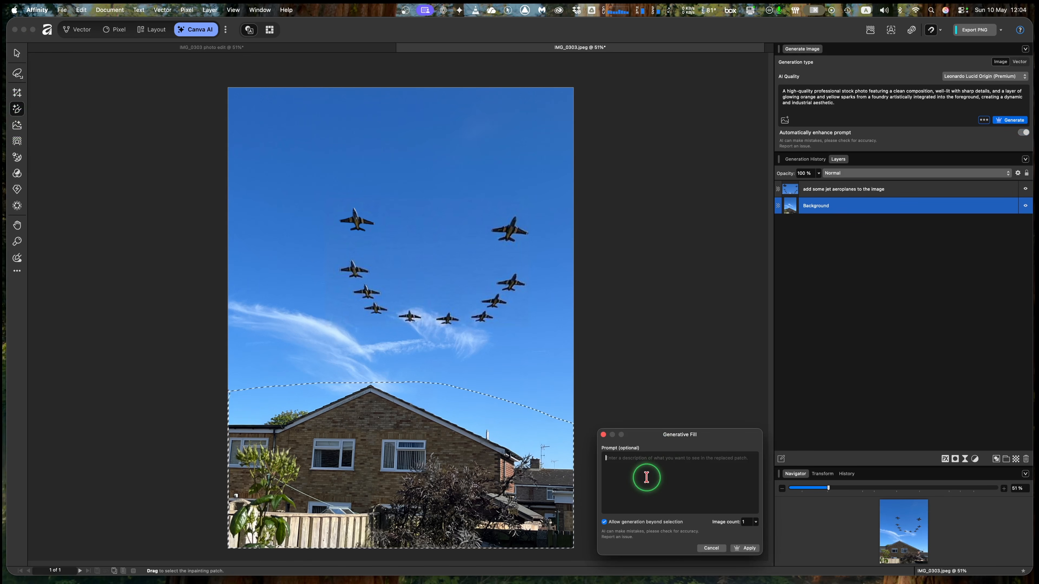
pyautogui.write('add a snow covered maountdain')
pyautogui.press('BackSpace')
pyautogui.press('BackSpace')
pyautogui.press('BackSpace')
pyautogui.press('BackSpace')
pyautogui.press('BackSpace')
pyautogui.write('ountain range with windswept peaks')
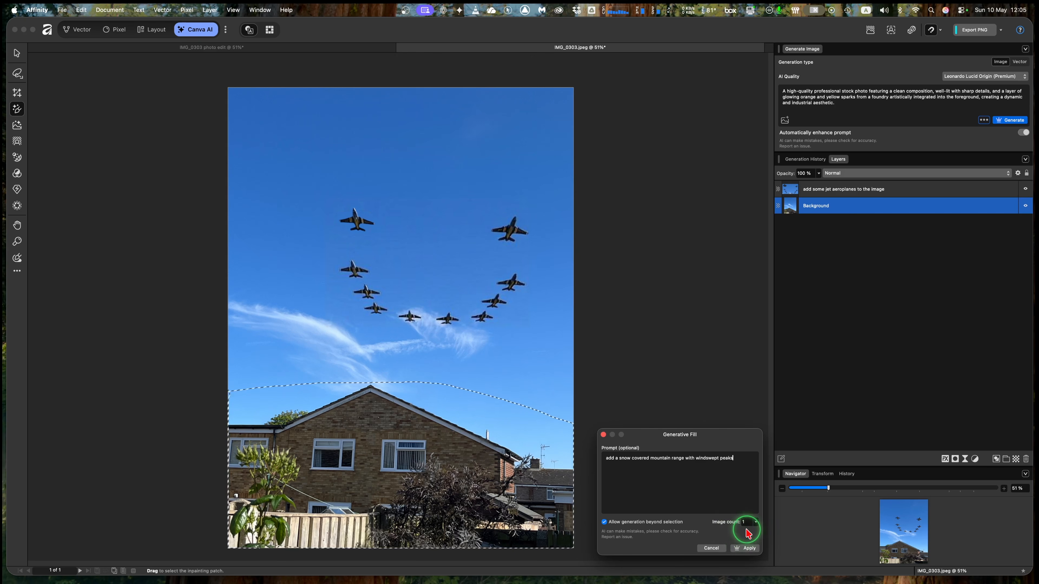
# Step: Keep the image count at 1, apply the mountain range Generative Fill and close the Variations window
pyautogui.click(755, 523)
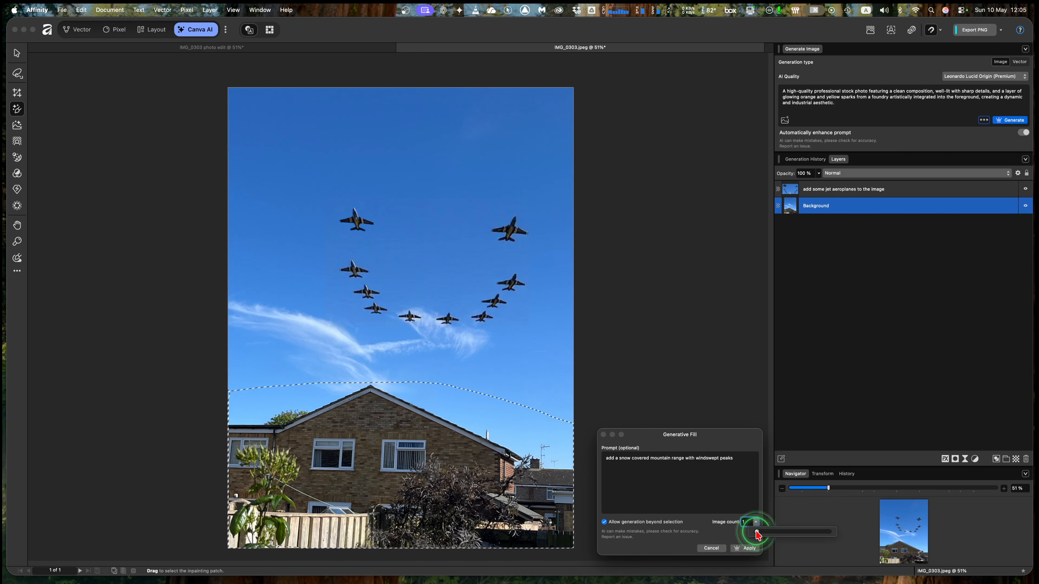
pyautogui.moveTo(755, 532); pyautogui.dragTo(760, 531)
pyautogui.click(743, 524)
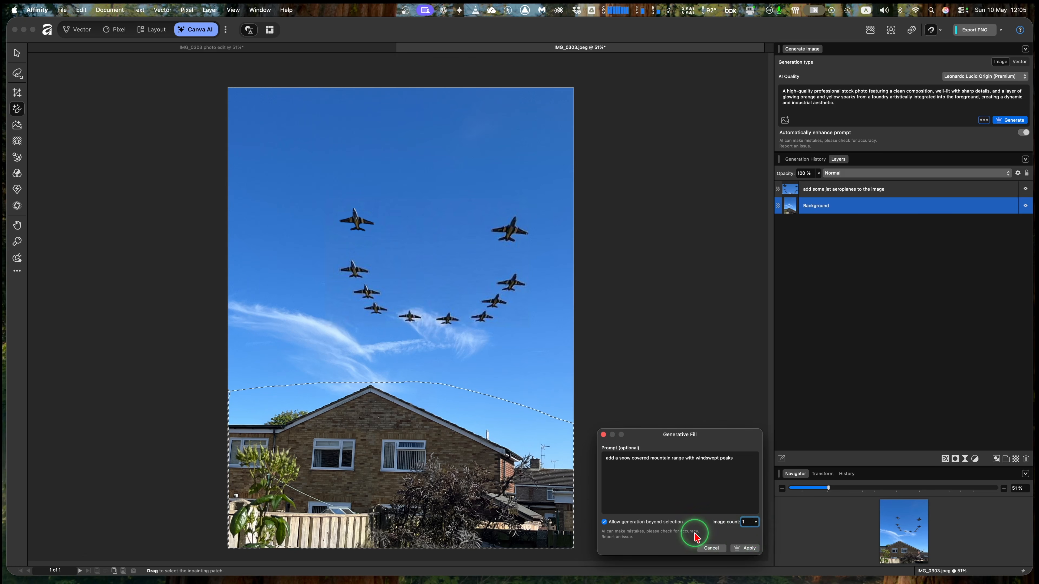
pyautogui.click(749, 548)
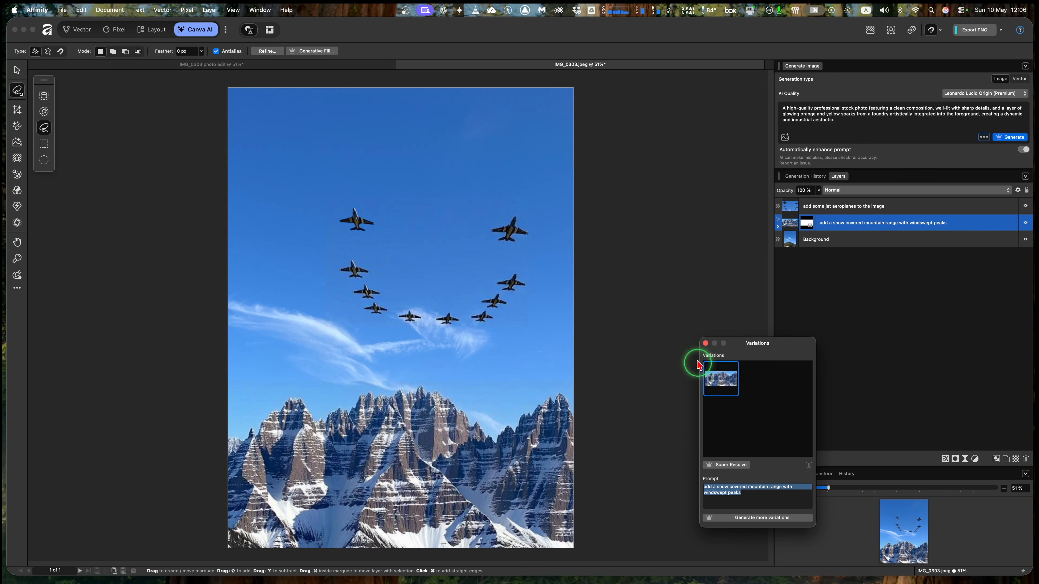
pyautogui.click(704, 343)
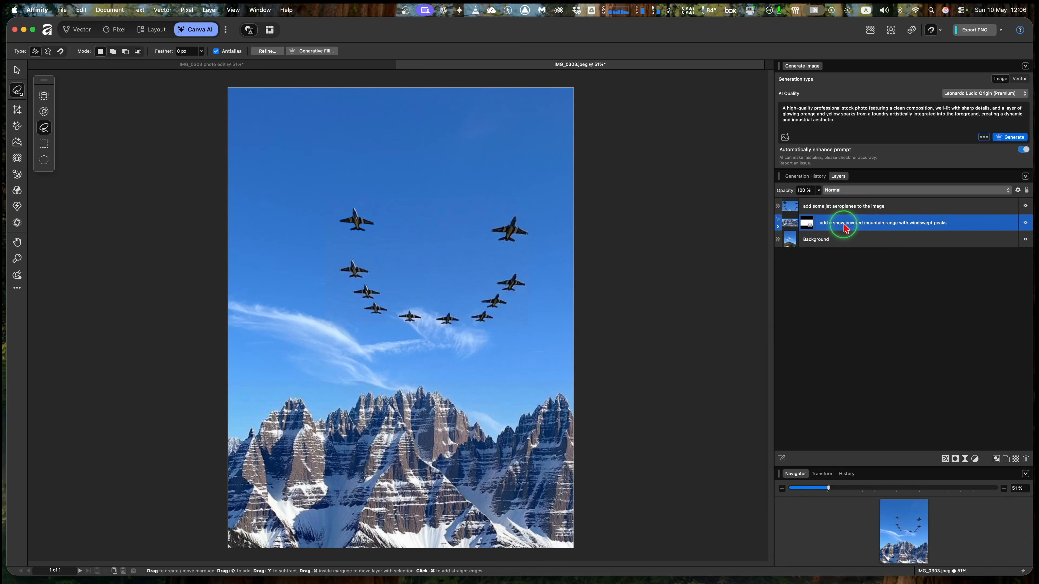
# Step: Select the Background layer, then hide the mountain range and jet aeroplane layers to view the underlying photo and show both again
pyautogui.click(981, 246)
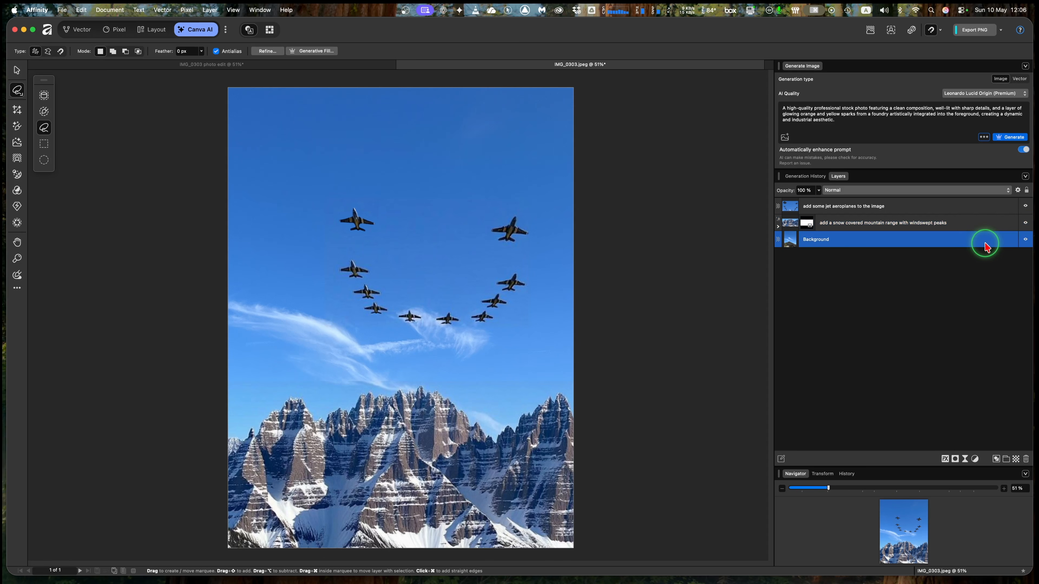
pyautogui.click(1025, 223)
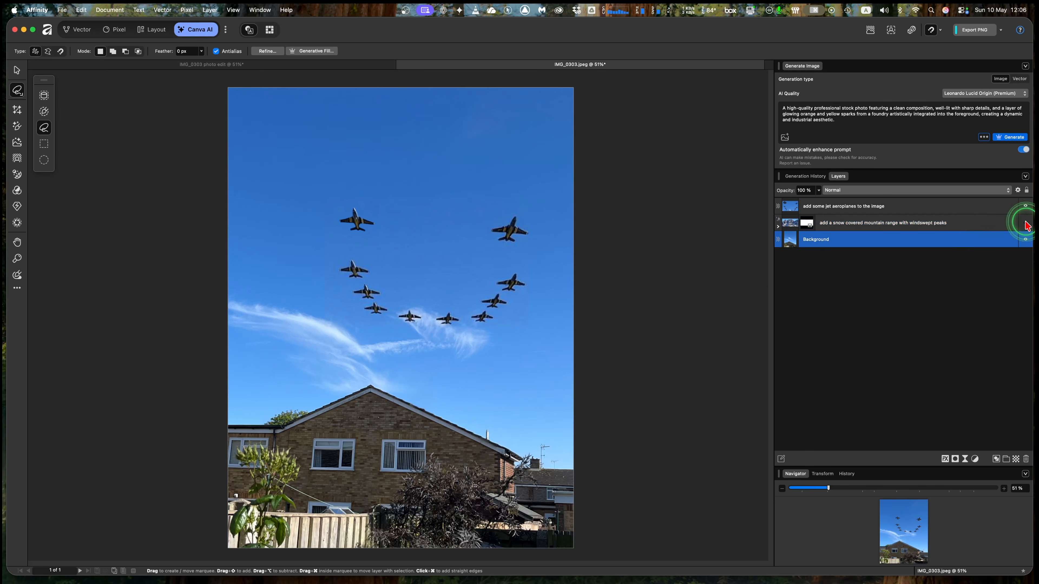
pyautogui.click(1026, 208)
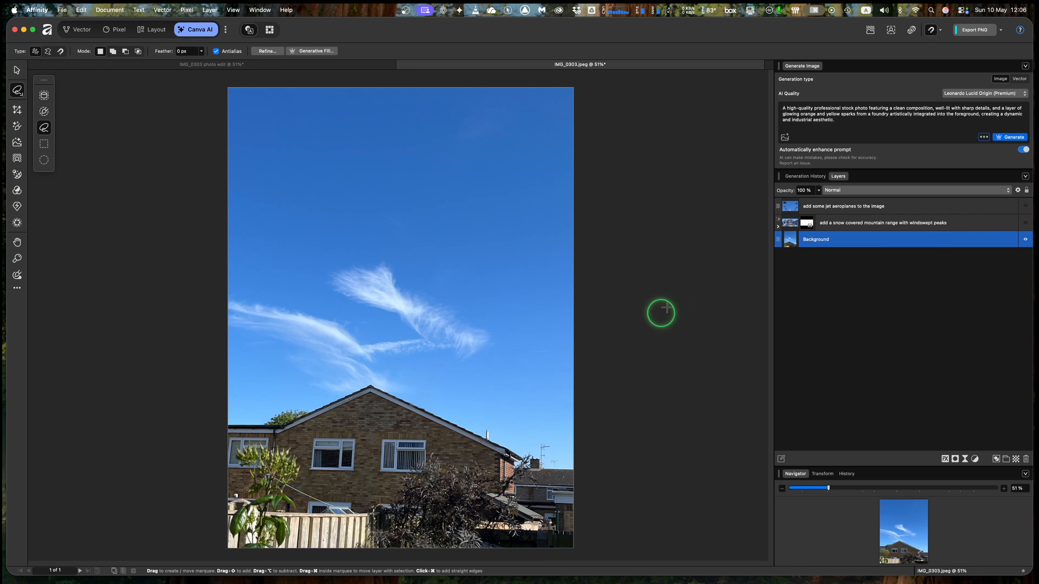
pyautogui.click(1023, 223)
pyautogui.click(1025, 207)
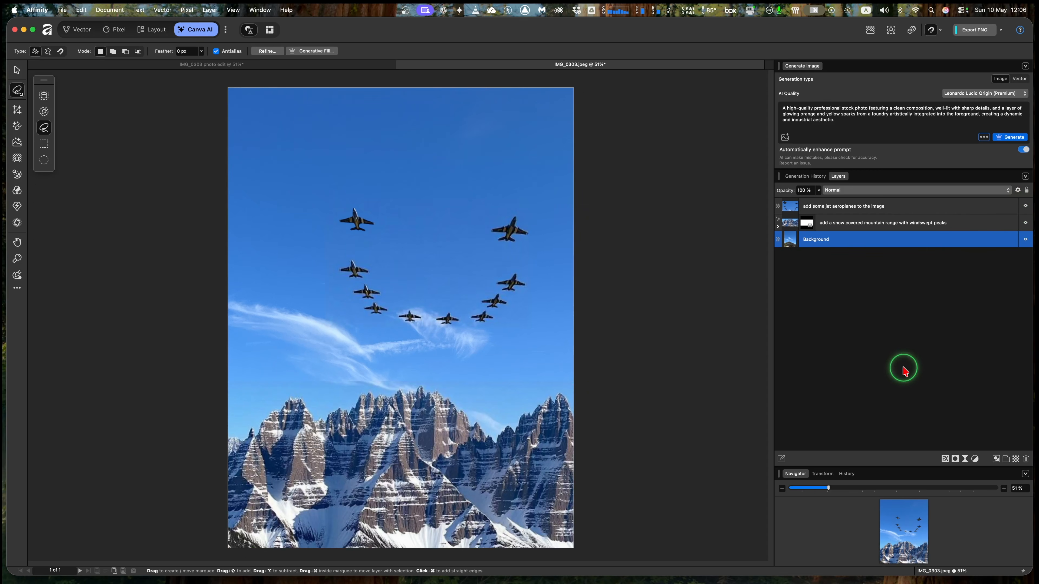